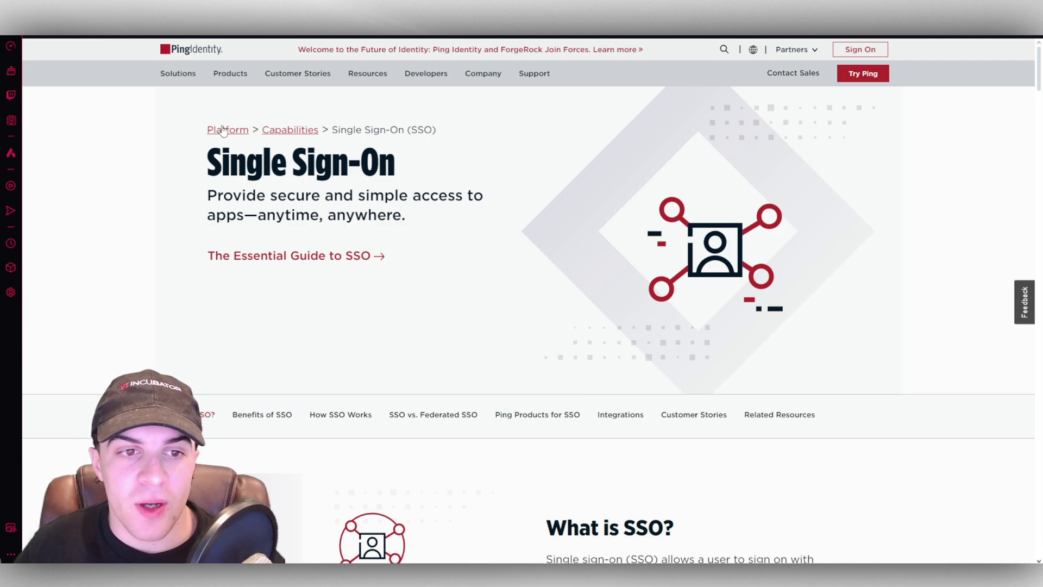
# - Start the free Ping trial sign-up from the Try Ping button on the Single Sign-On page
pyautogui.click(861, 78)
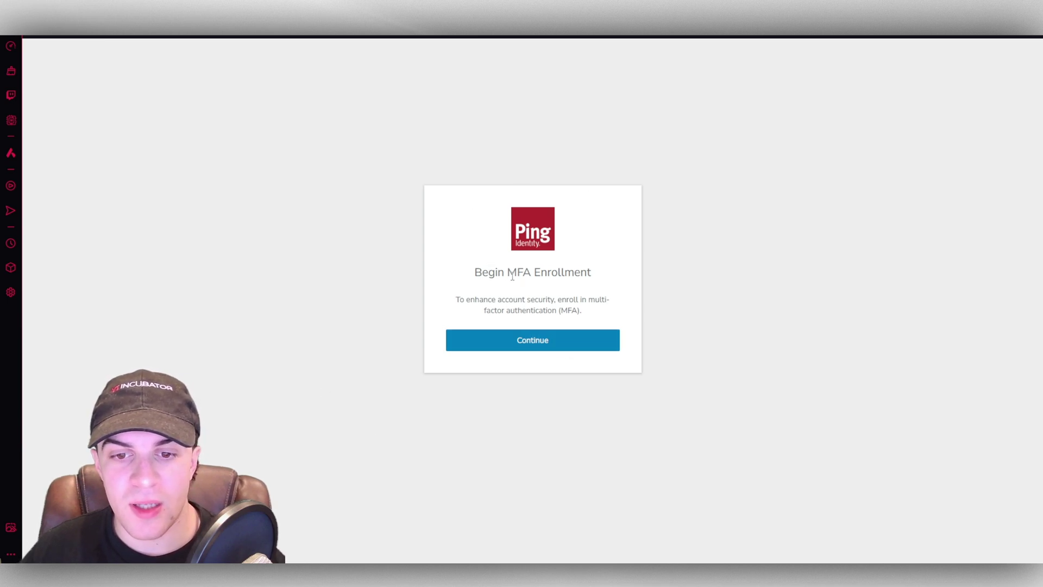
# - Begin MFA enrollment and pick Email as the pairing method
pyautogui.click(552, 345)
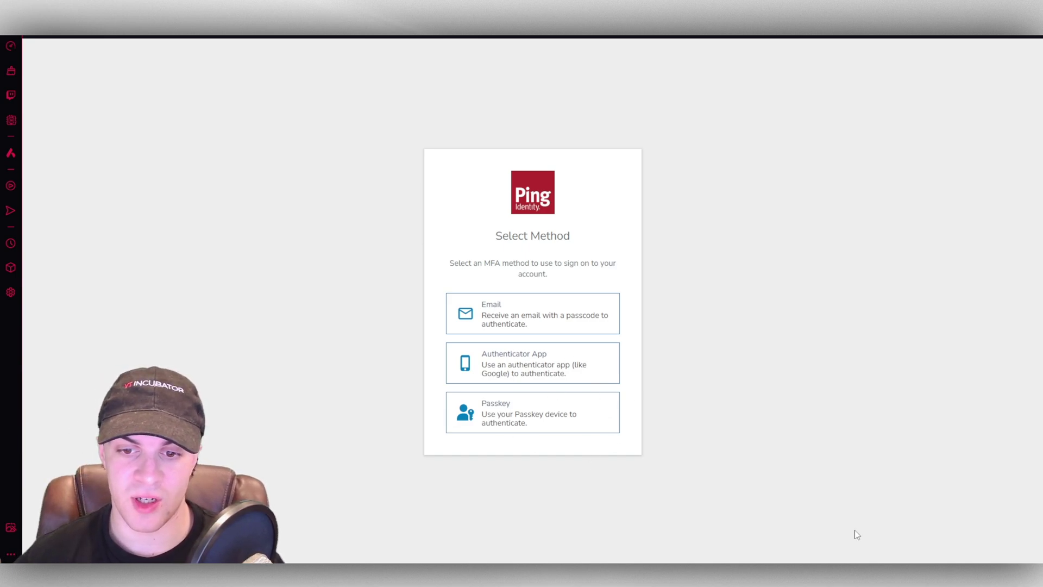
pyautogui.click(582, 313)
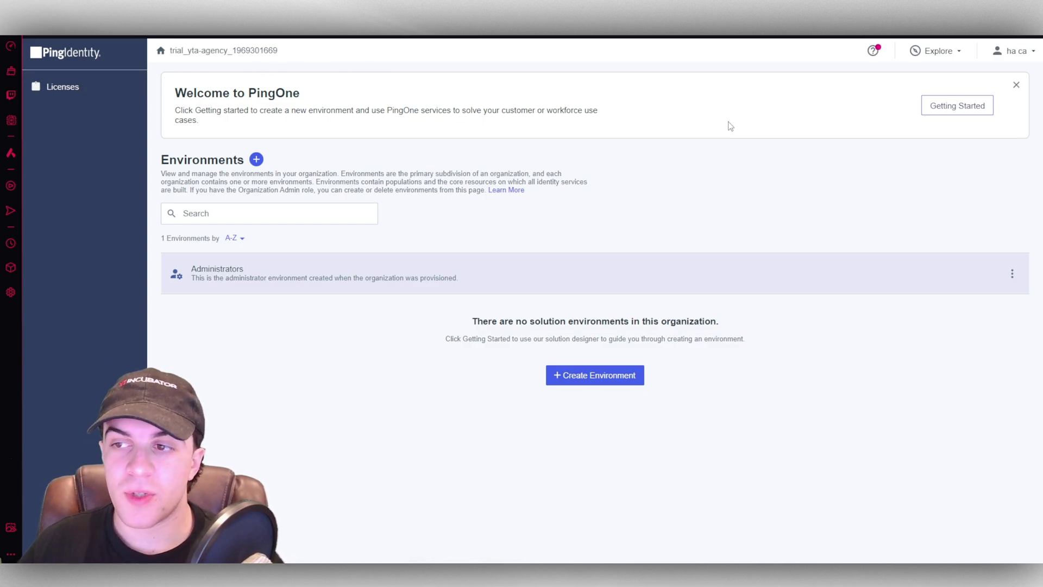
# - Create a Customer Solution environment with an industry tile, then open the new environment
pyautogui.click(931, 107)
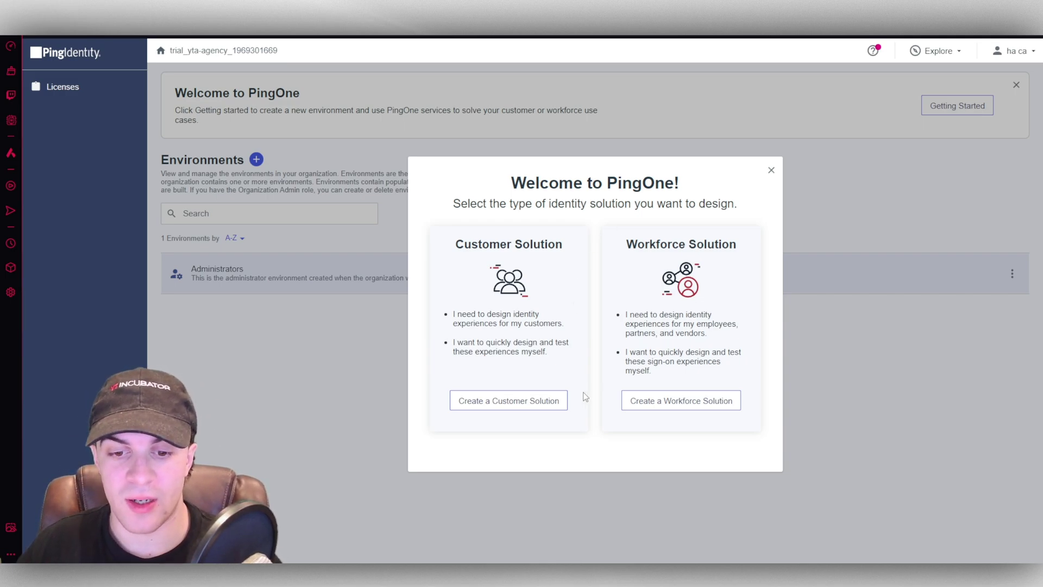
pyautogui.click(520, 409)
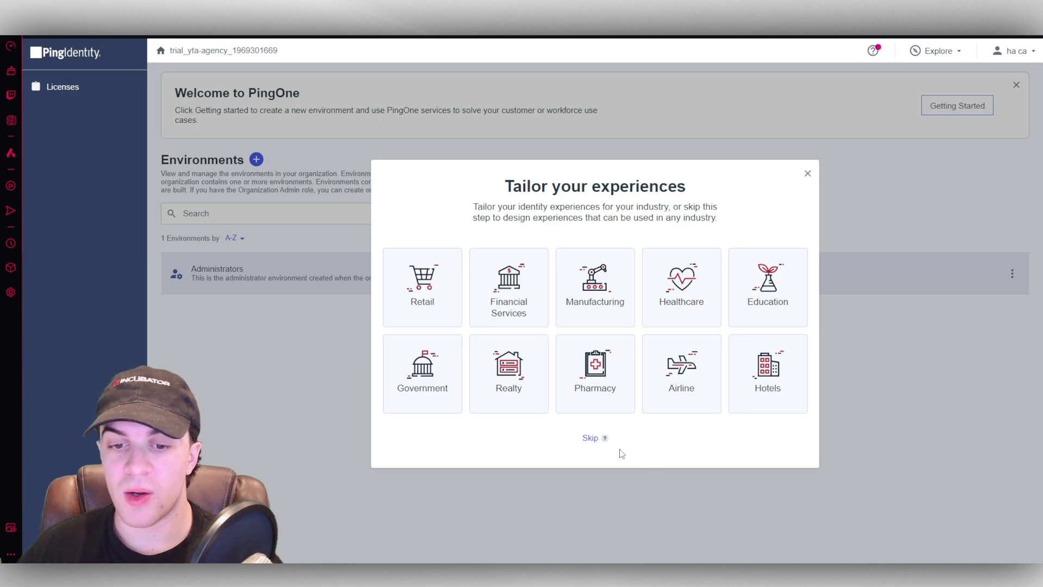
pyautogui.moveTo(588, 437)
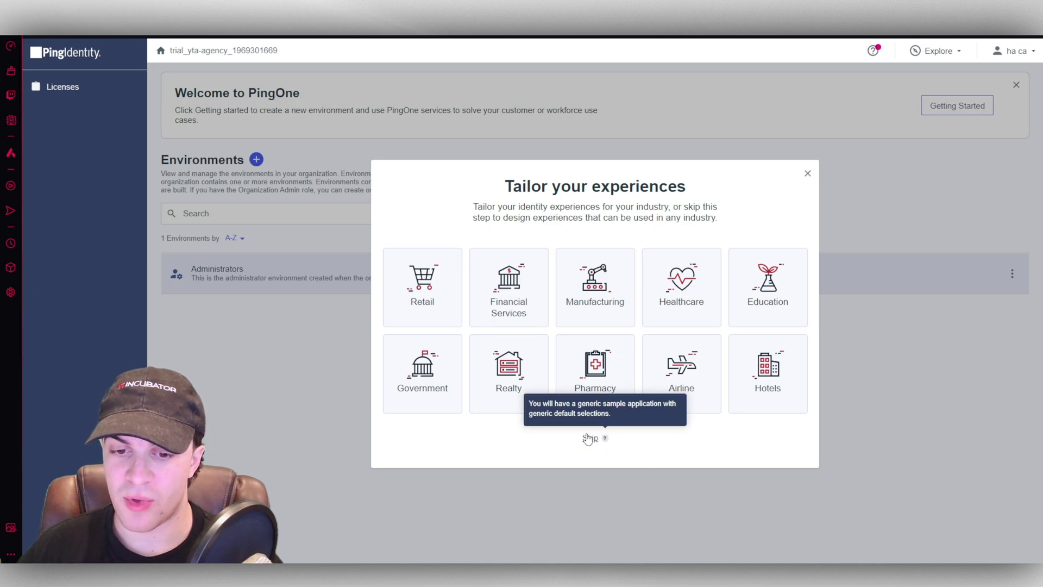
pyautogui.click(422, 286)
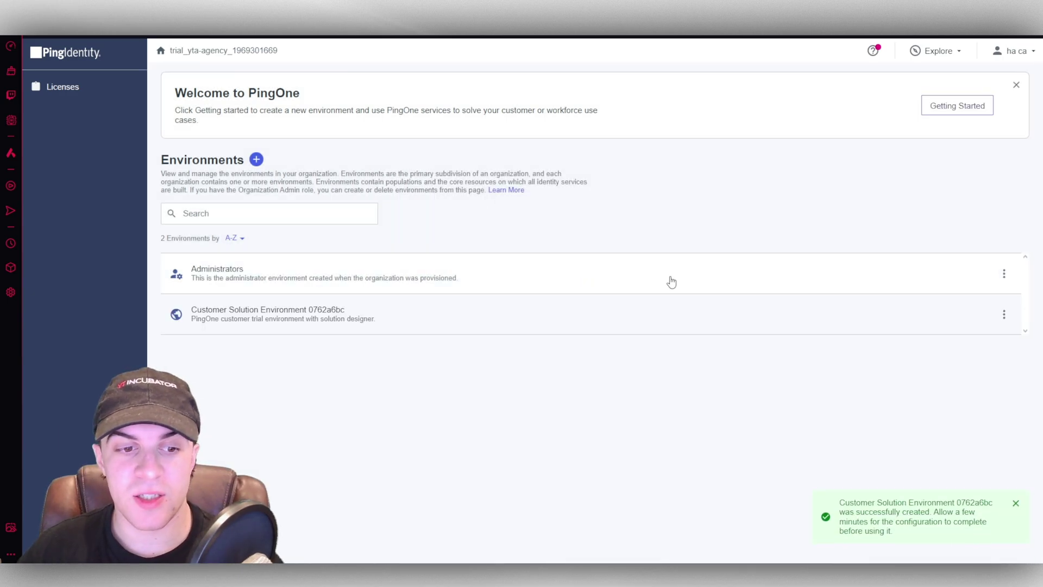
pyautogui.click(461, 302)
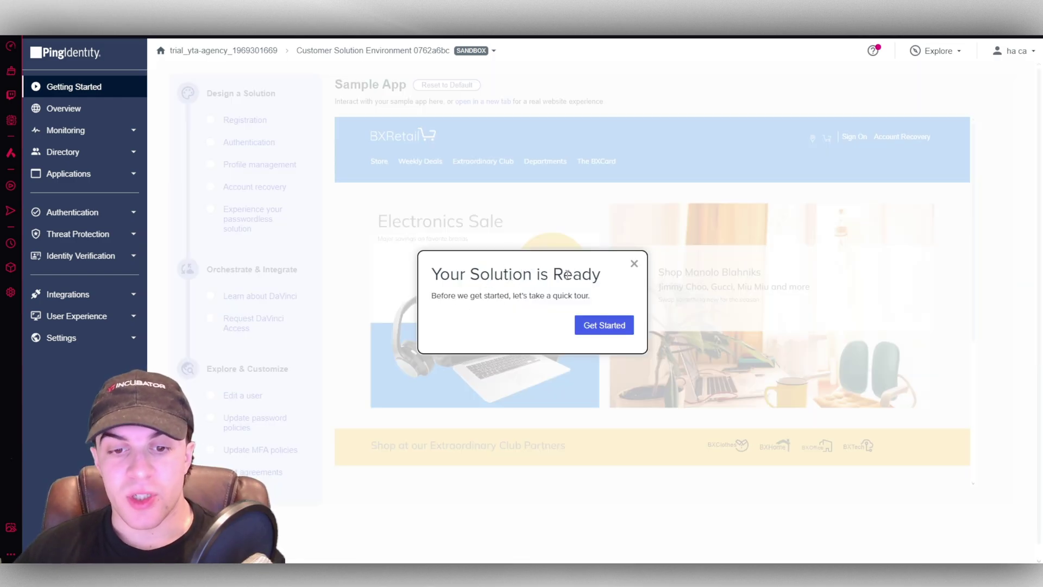
# - Step through every popup of the solution's Getting Started tour, then close it
pyautogui.click(613, 328)
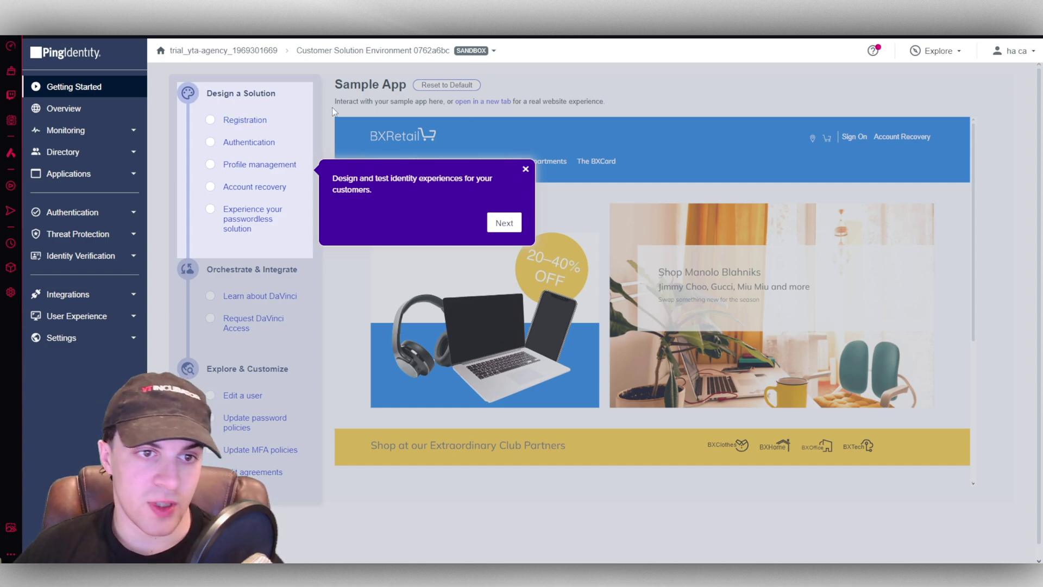
pyautogui.click(501, 223)
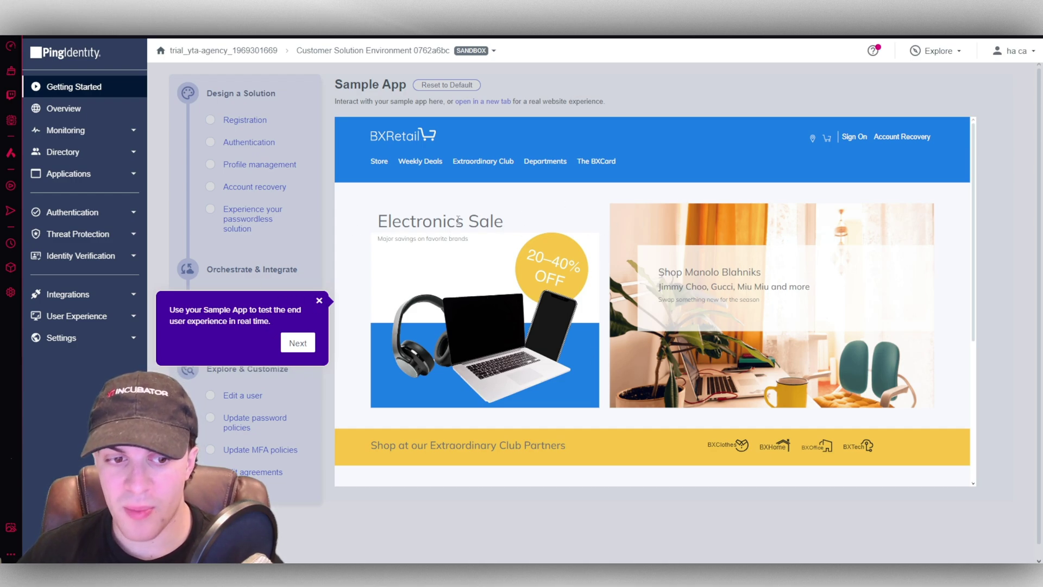
pyautogui.click(297, 343)
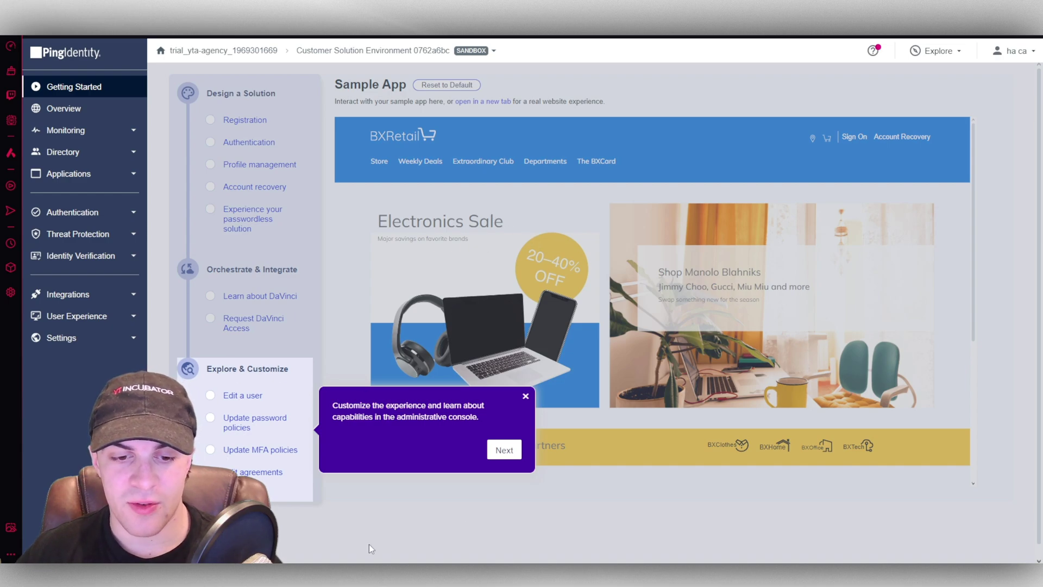
pyautogui.click(503, 451)
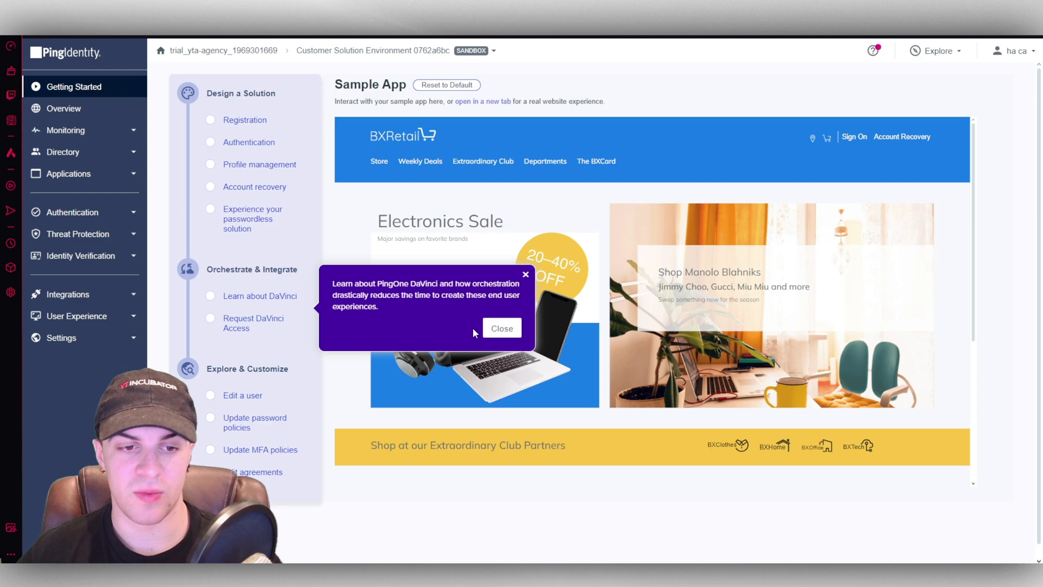
pyautogui.click(496, 329)
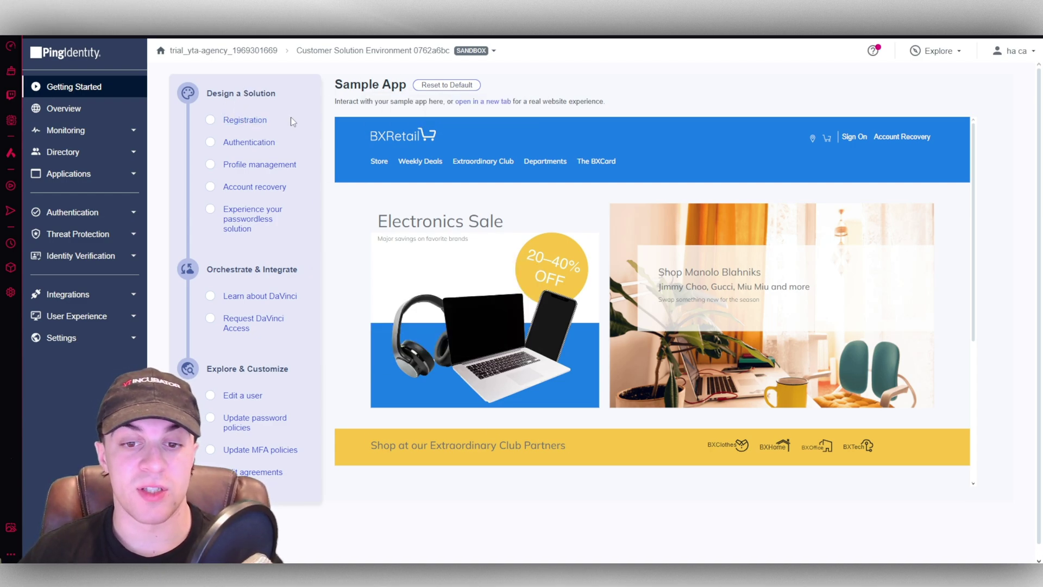
# - Design a passwordless registration experience that requires consent to the terms of service
pyautogui.click(243, 119)
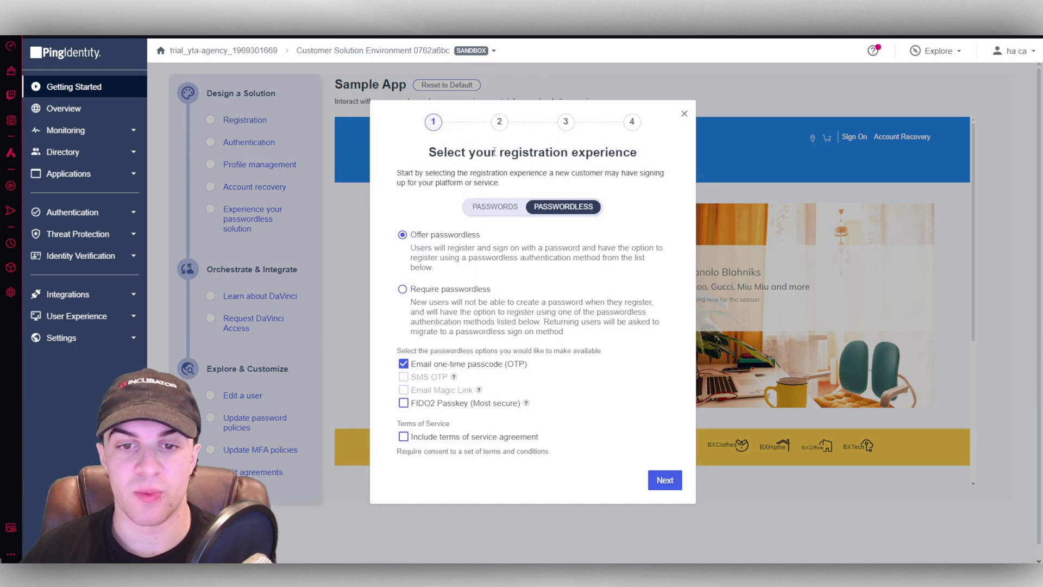
pyautogui.click(510, 209)
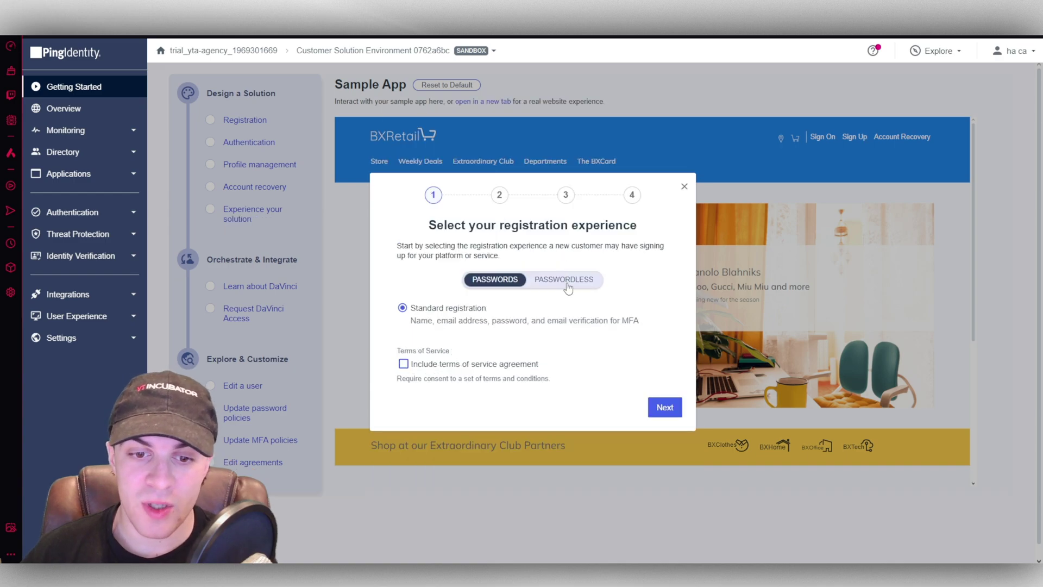
pyautogui.click(566, 282)
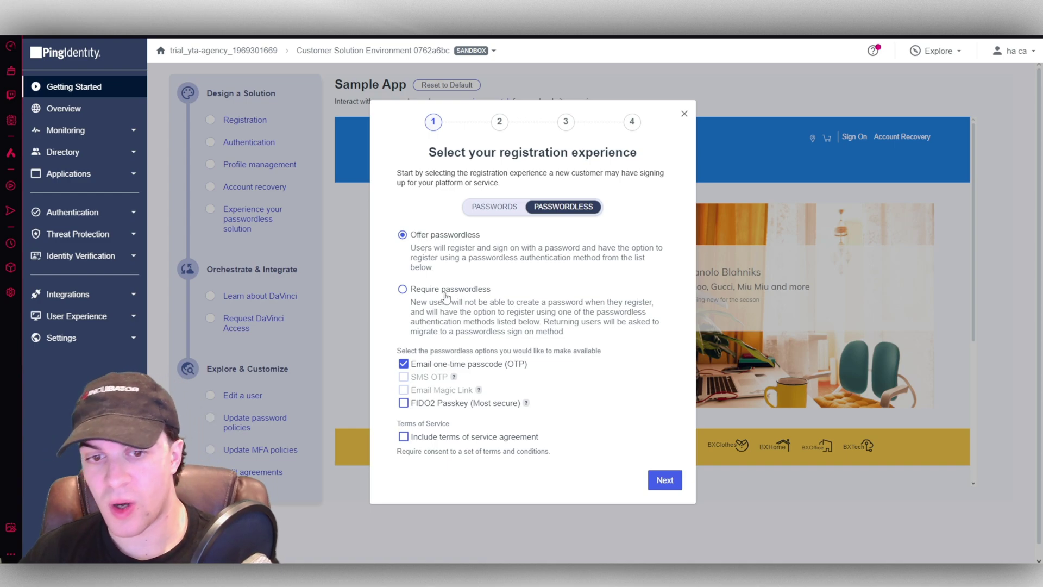
pyautogui.click(494, 207)
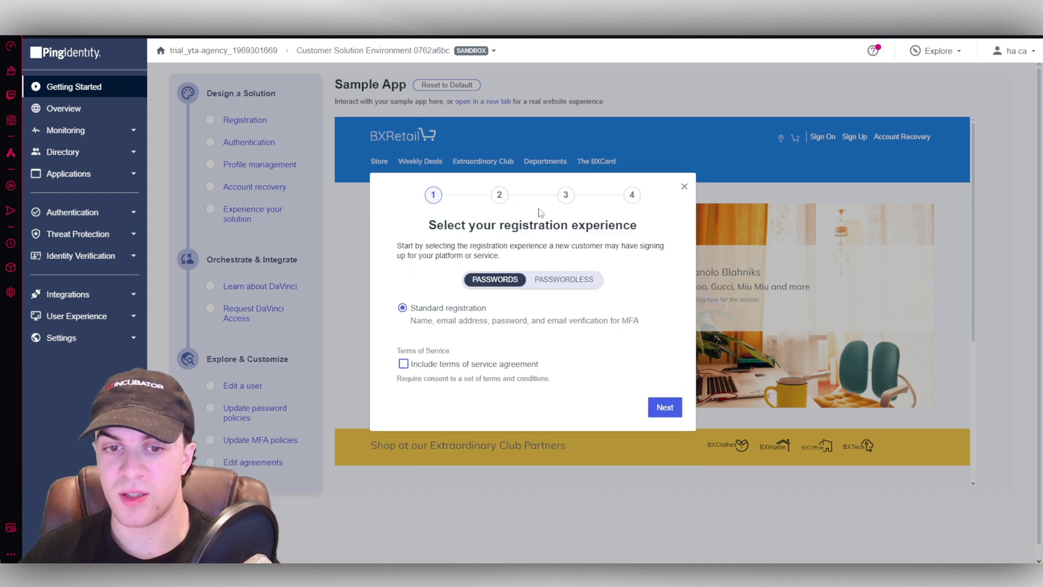
pyautogui.click(558, 279)
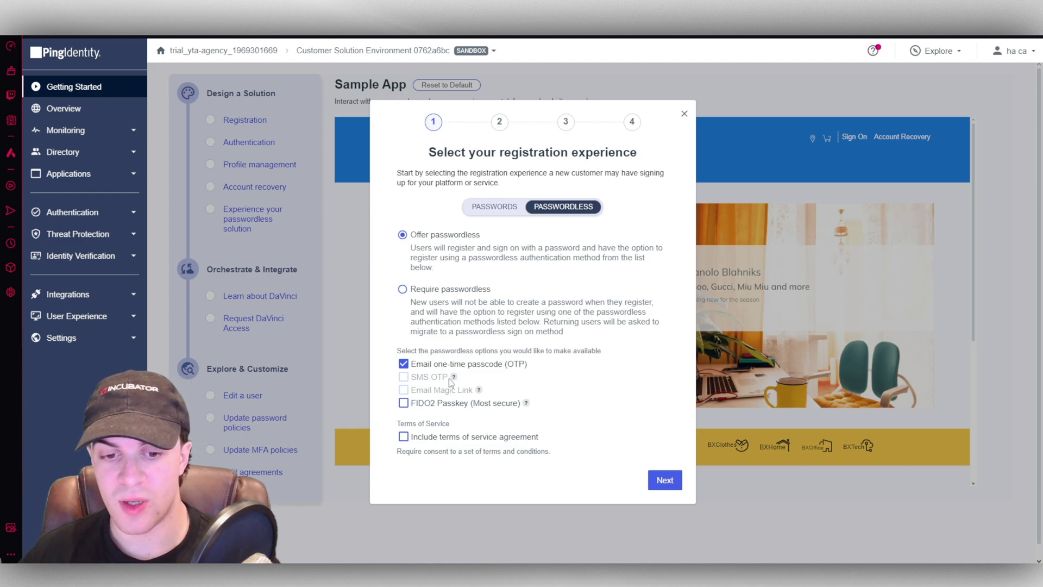
pyautogui.moveTo(451, 382)
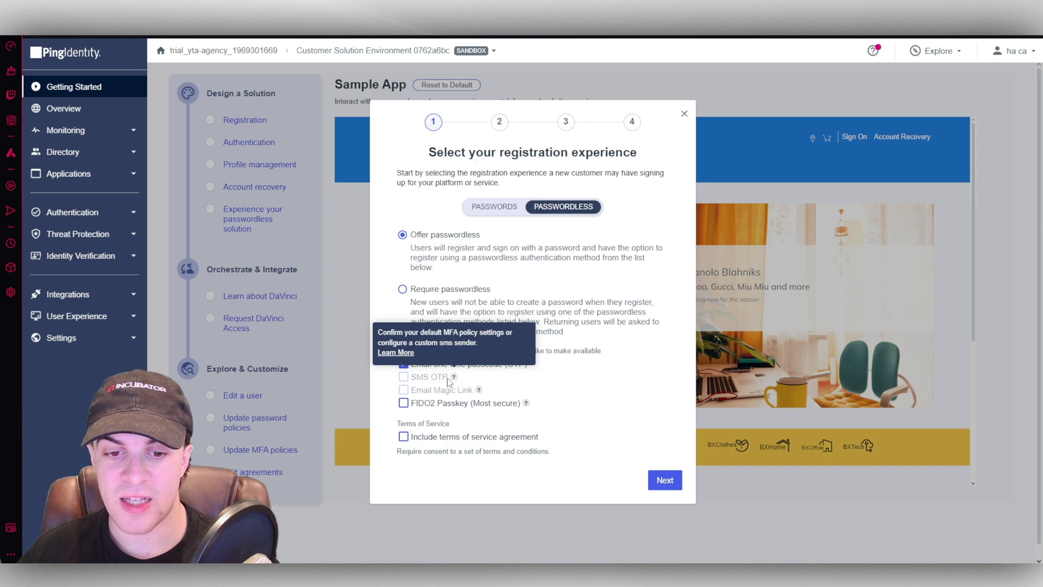
pyautogui.moveTo(479, 390)
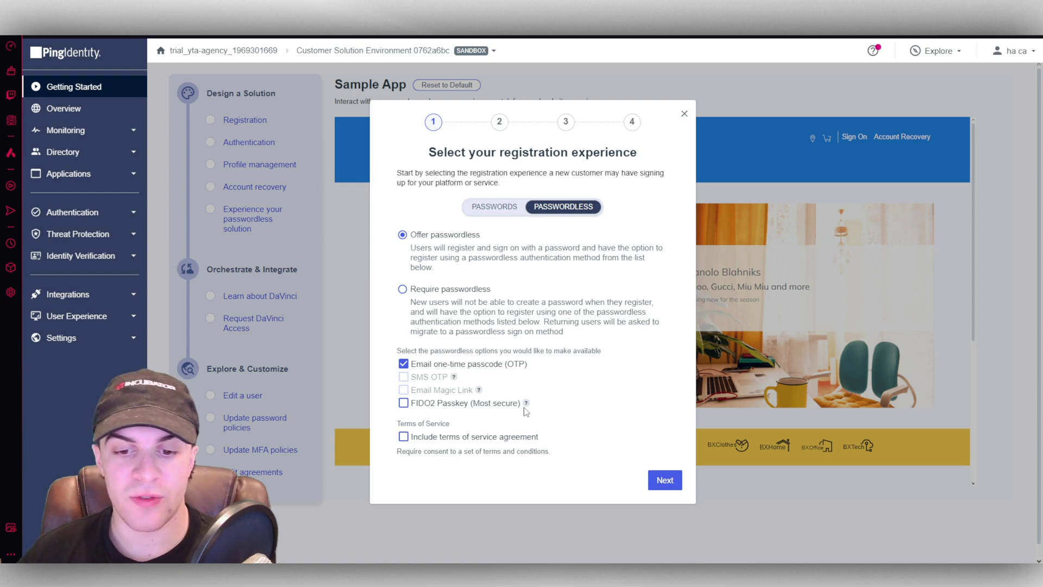
pyautogui.click(404, 439)
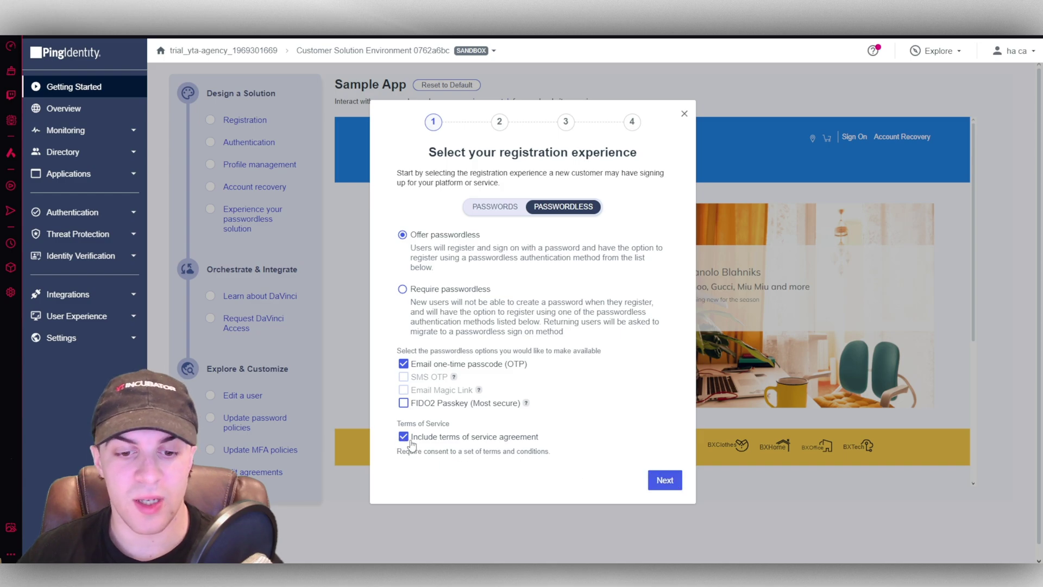
# - Accept the authentication, profile management and email account recovery steps and save the solution
pyautogui.click(664, 482)
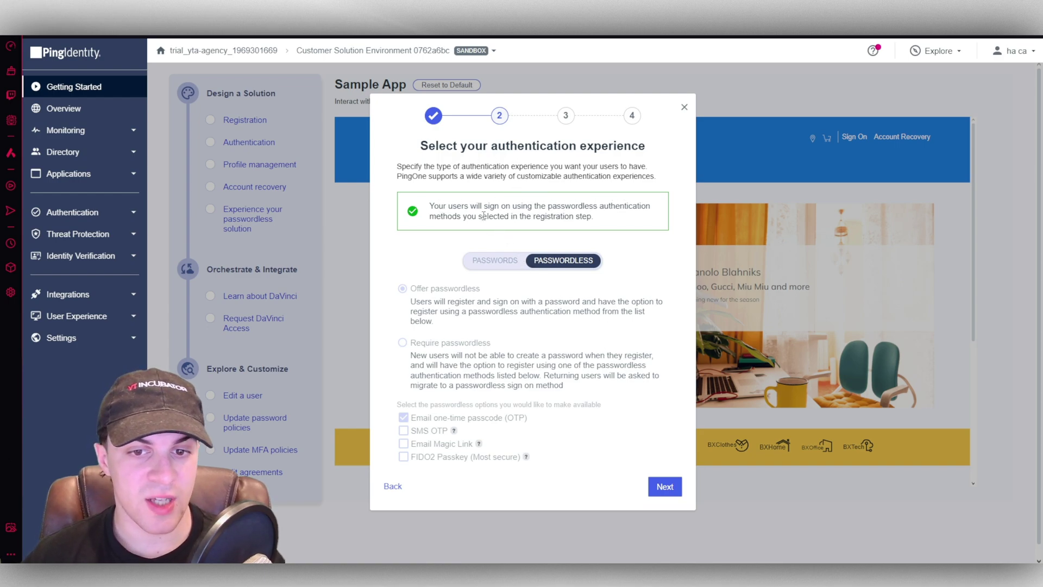
pyautogui.click(662, 487)
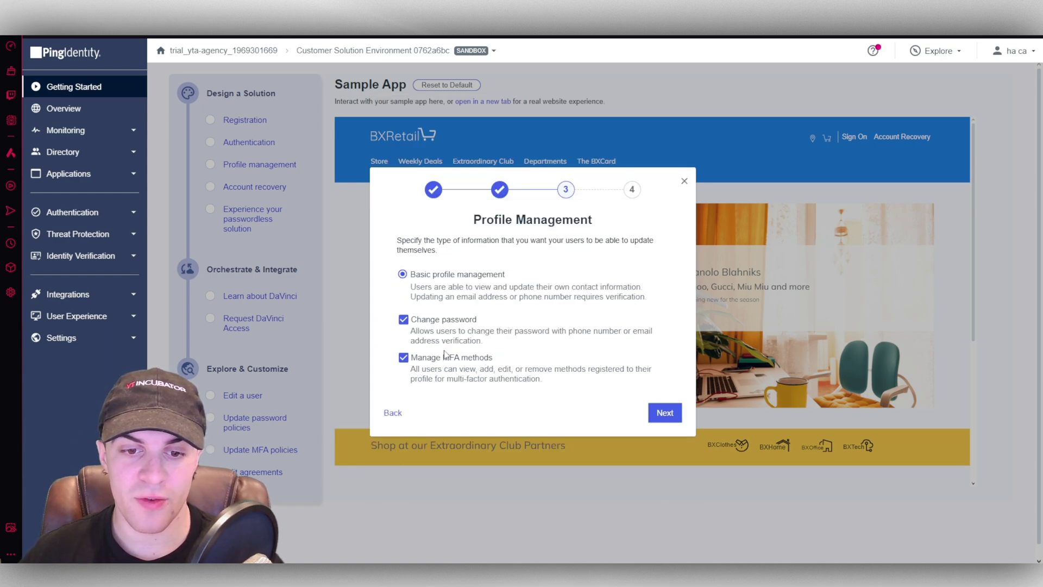
pyautogui.click(665, 410)
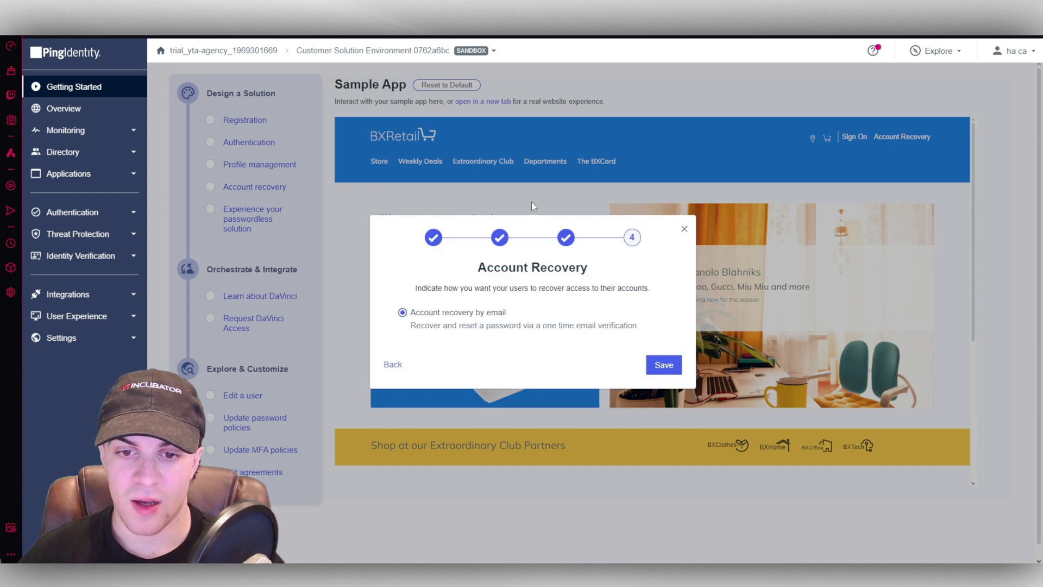
pyautogui.click(659, 366)
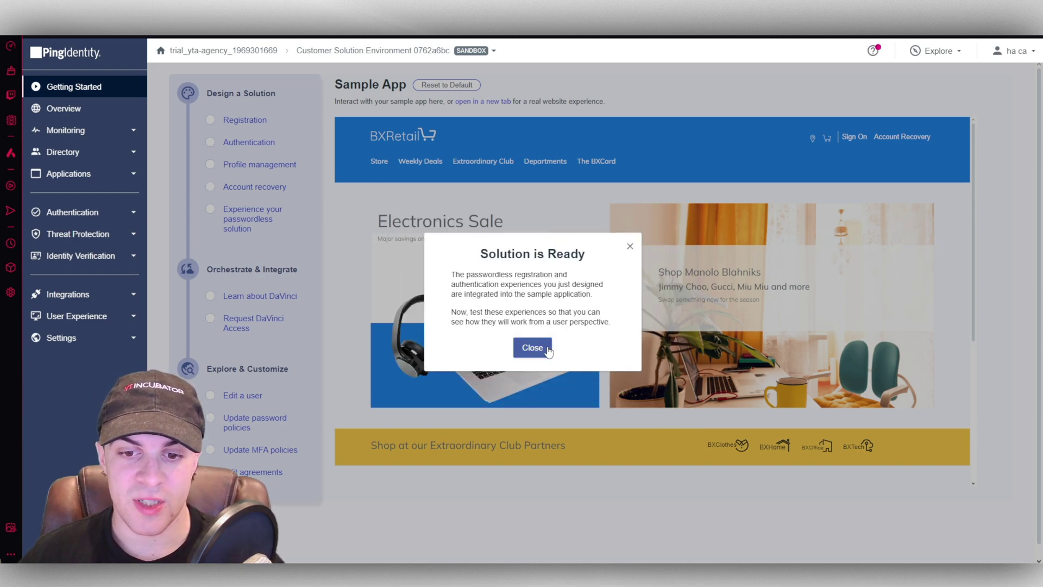
# - Dismiss the notices and preview the BXRetail store's passwordless sign-on form, then close it
pyautogui.click(539, 349)
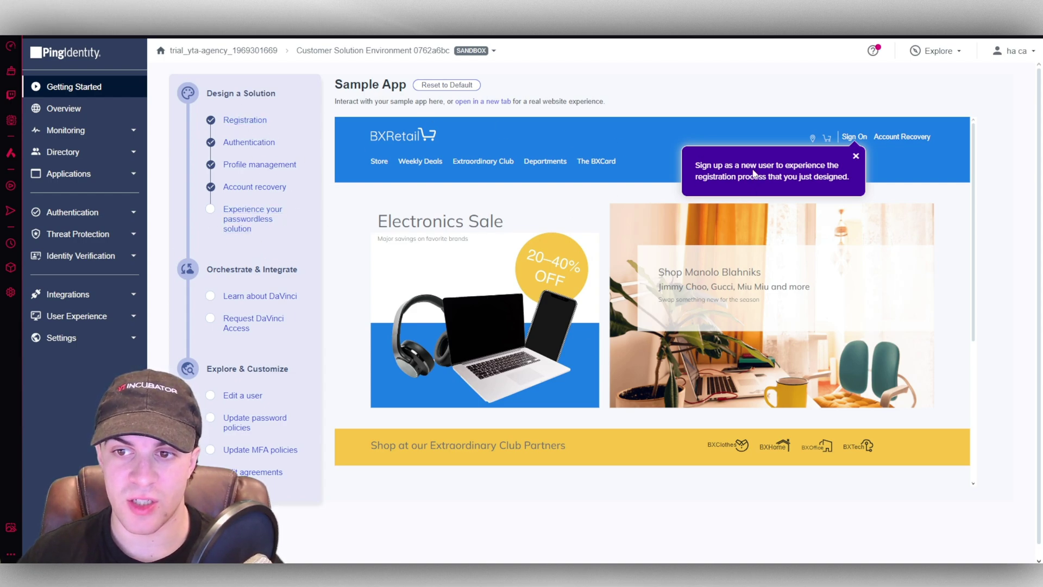
pyautogui.click(855, 158)
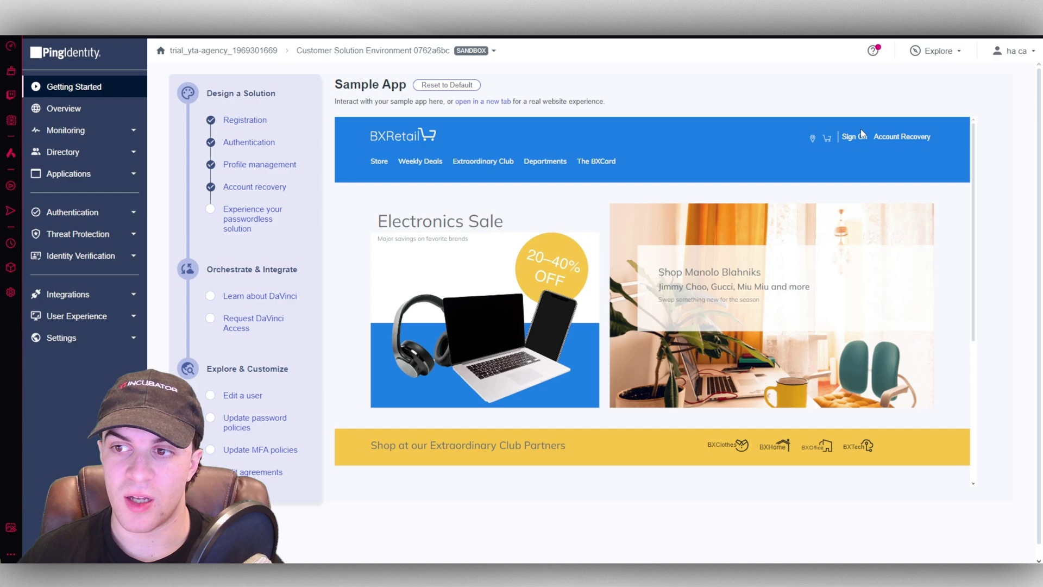
pyautogui.click(263, 228)
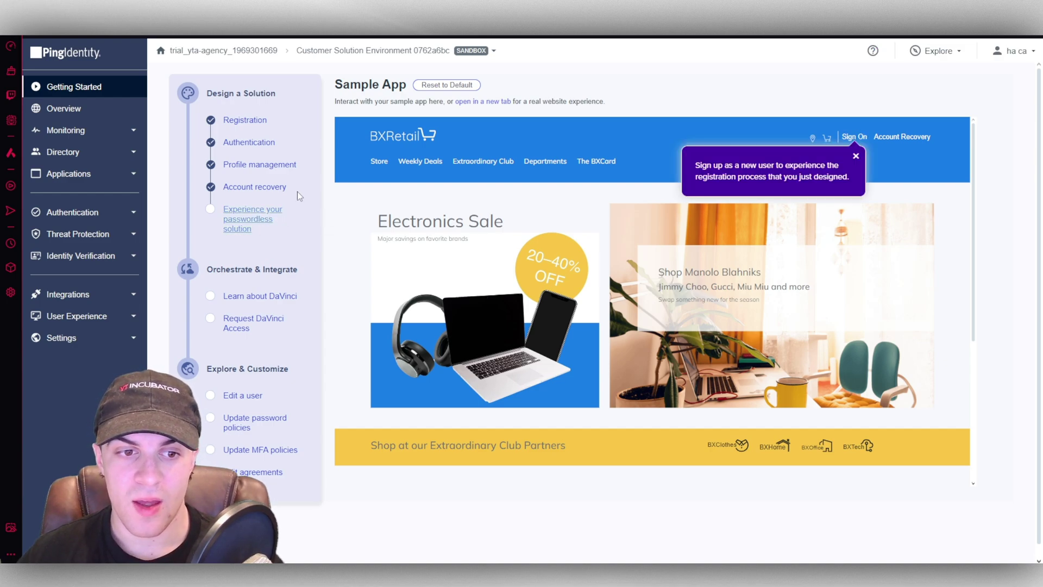
pyautogui.click(851, 139)
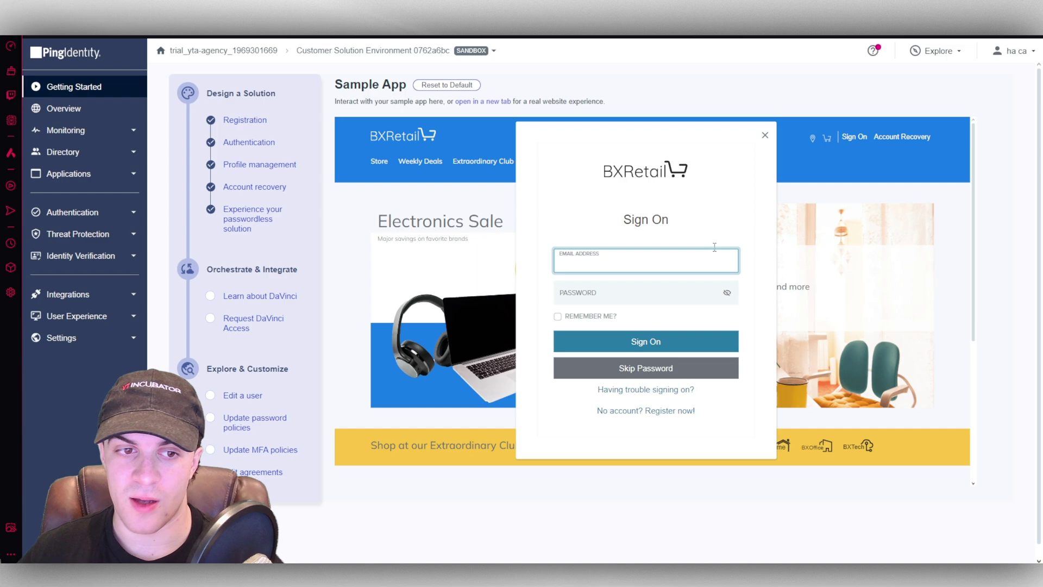
pyautogui.click(765, 136)
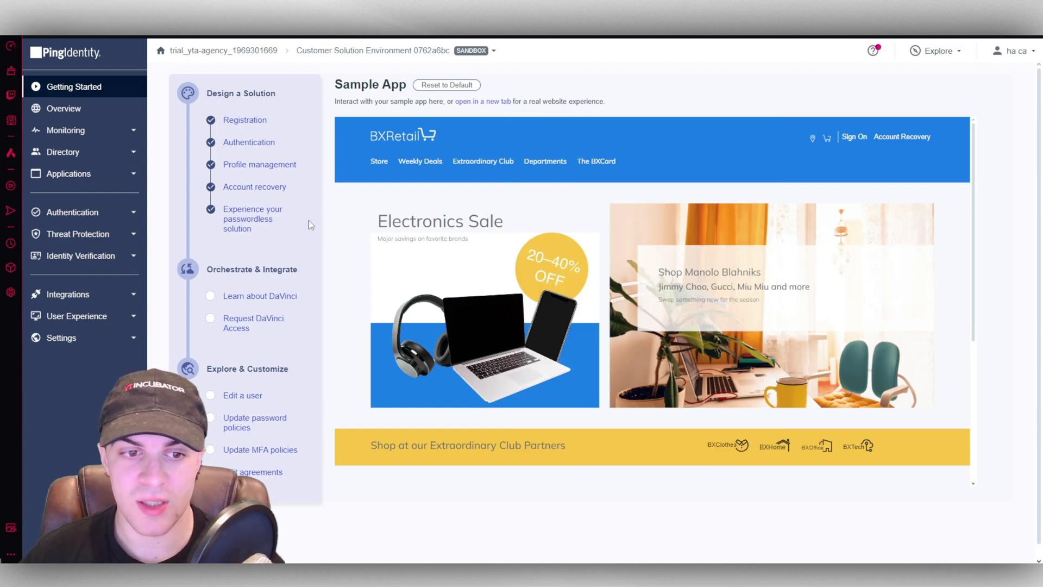
# - Open the directory's Users list and cancel the Add User form unsaved, then go to Groups
pyautogui.click(235, 400)
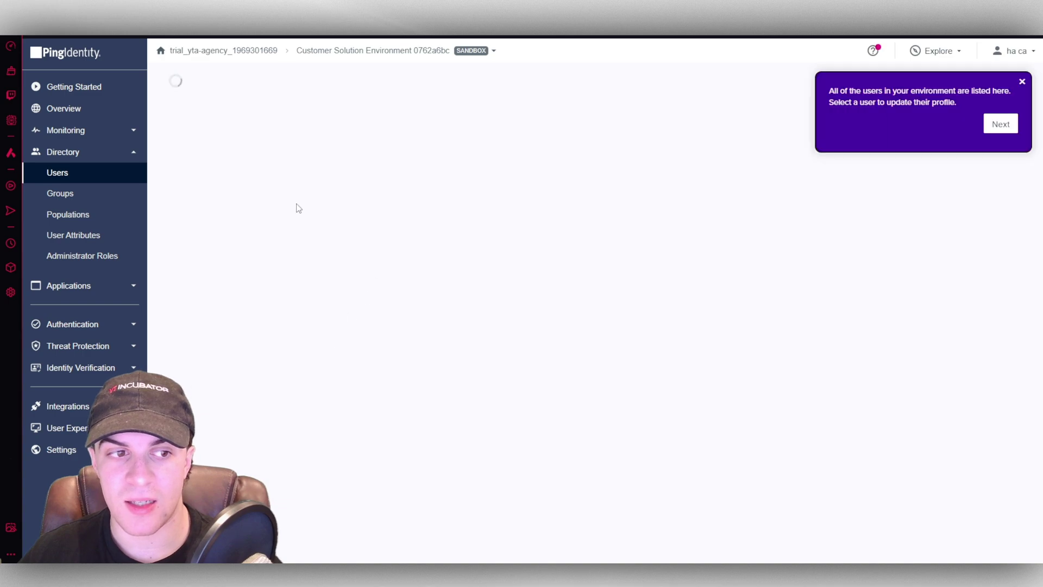
pyautogui.click(1021, 81)
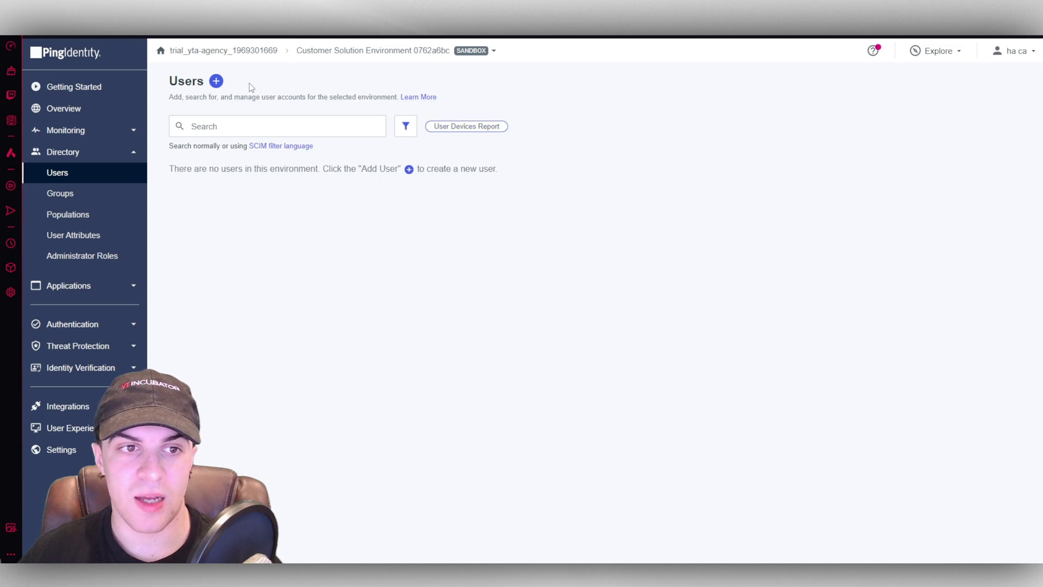
pyautogui.click(408, 169)
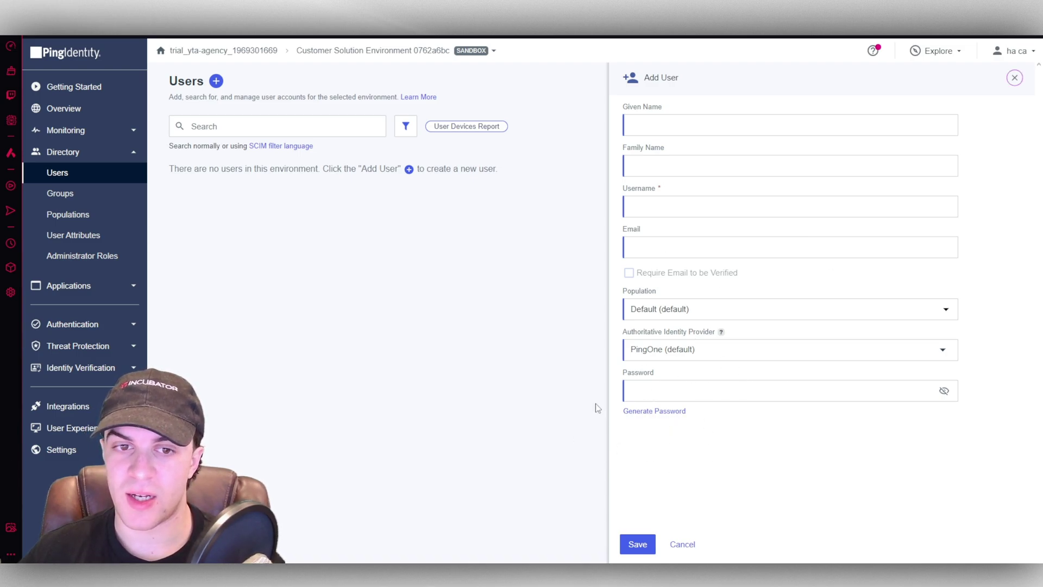
pyautogui.click(679, 546)
pyautogui.click(84, 194)
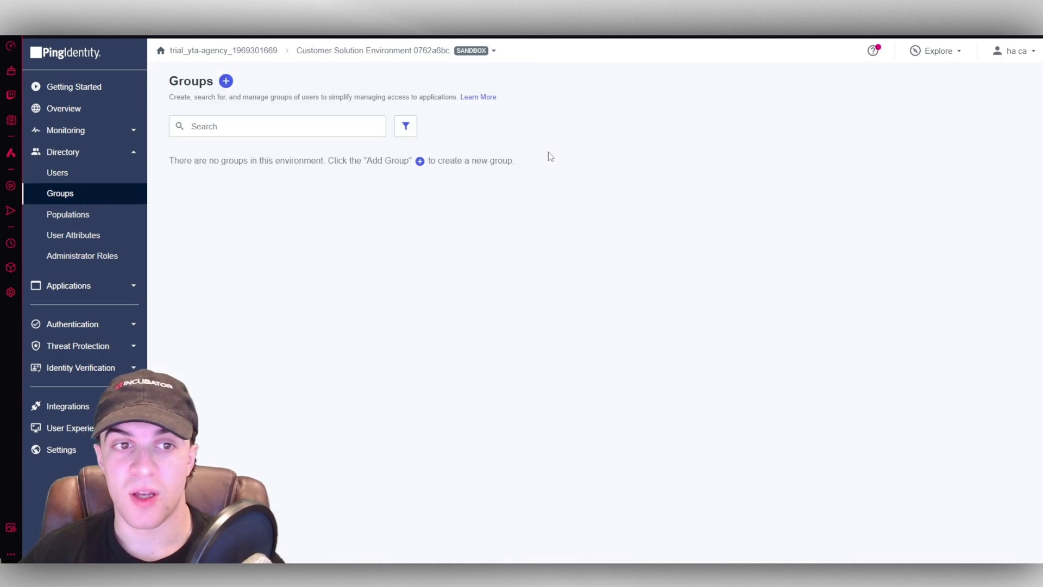
# - Open the Add Group form, check its Population dropdown, and cancel without creating a group
pyautogui.click(226, 81)
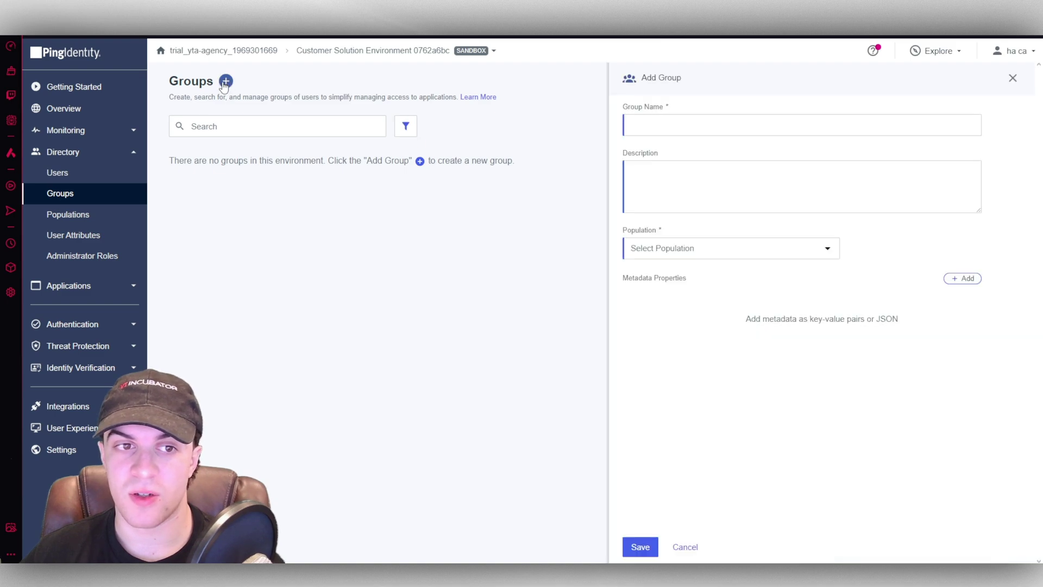
pyautogui.click(808, 248)
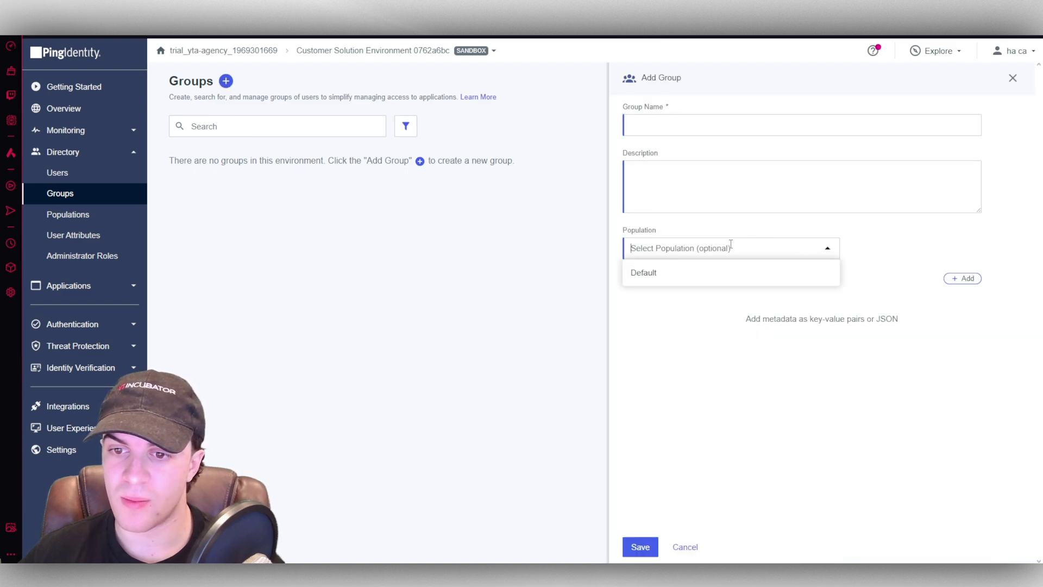
pyautogui.click(887, 250)
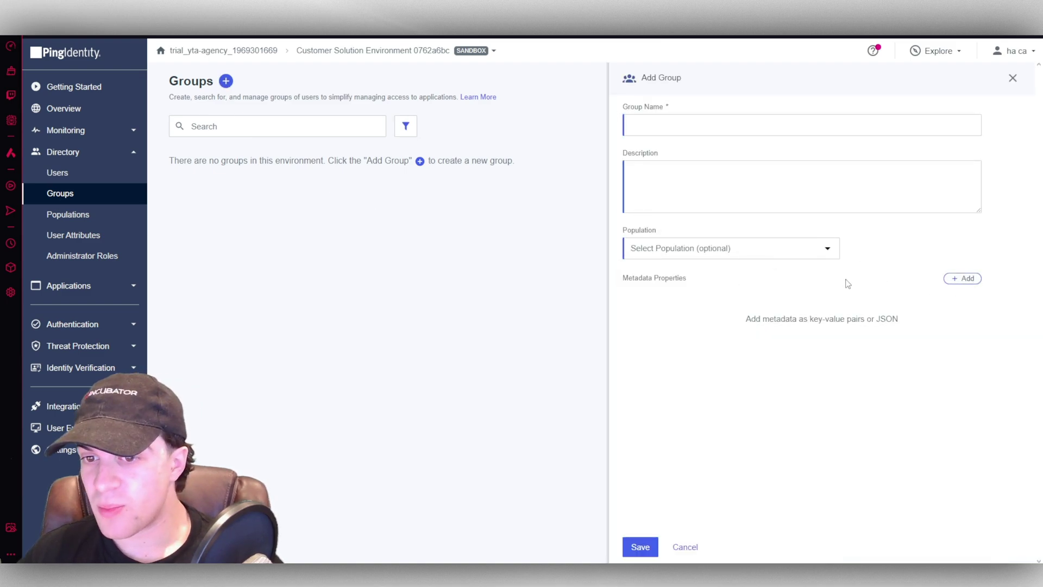
pyautogui.click(686, 547)
pyautogui.click(78, 213)
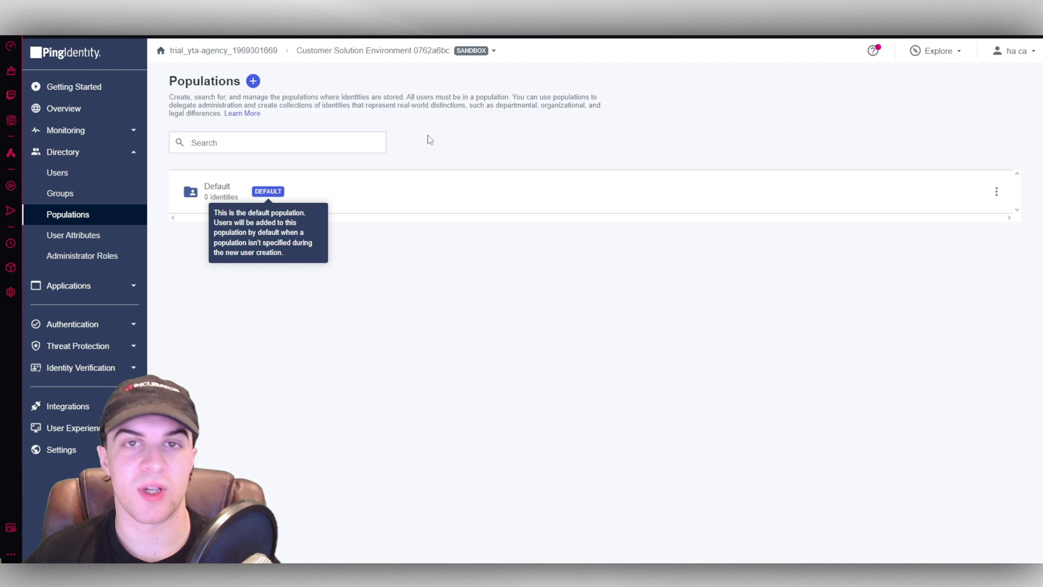
# - Scroll through the User Attributes list of 29 attributes
pyautogui.click(82, 237)
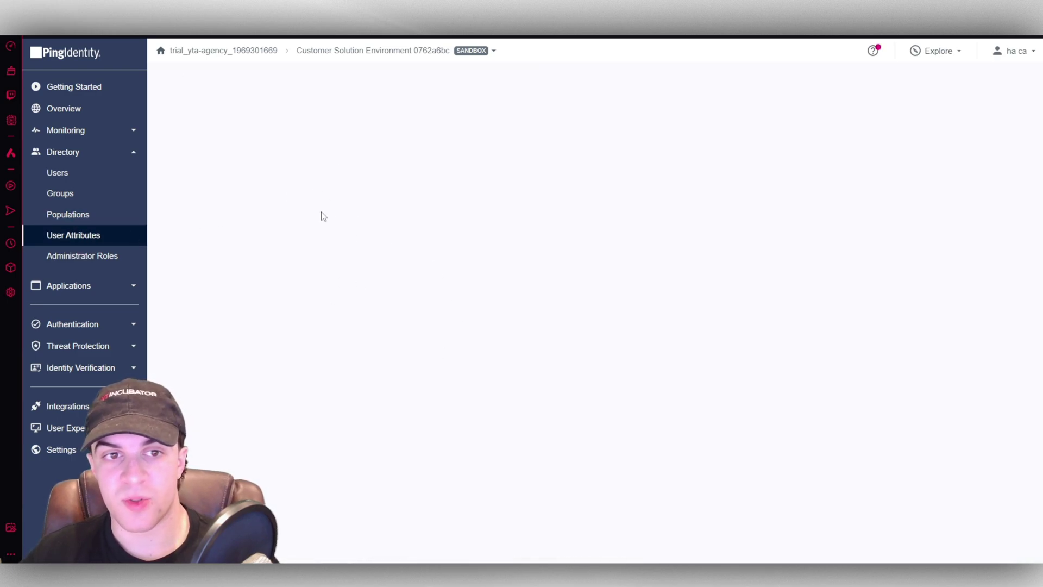
pyautogui.scroll(-3, 341, 301)
pyautogui.scroll(-11, 342, 301)
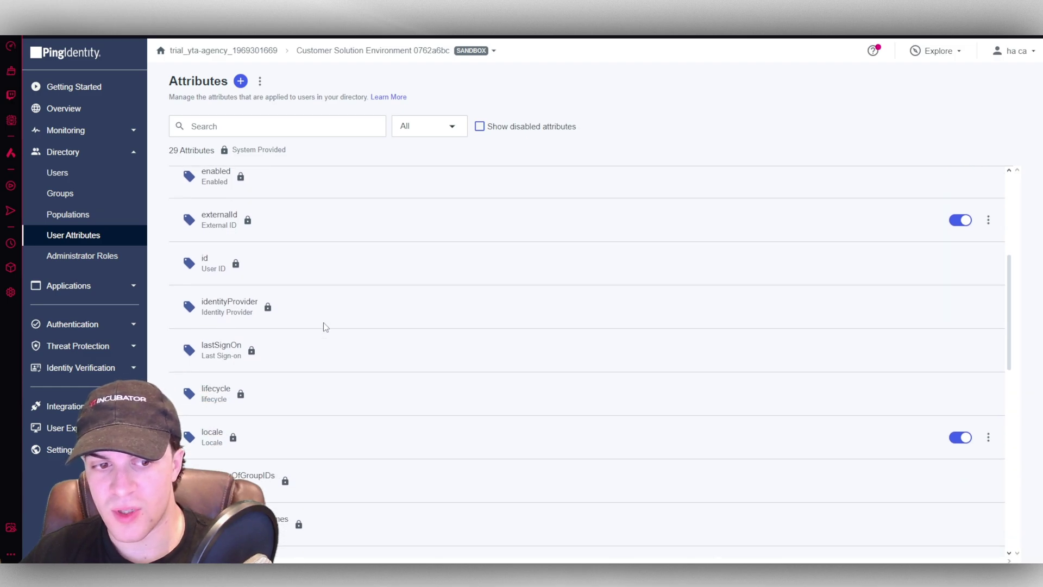
pyautogui.scroll(4, 384, 399)
pyautogui.scroll(9, 384, 400)
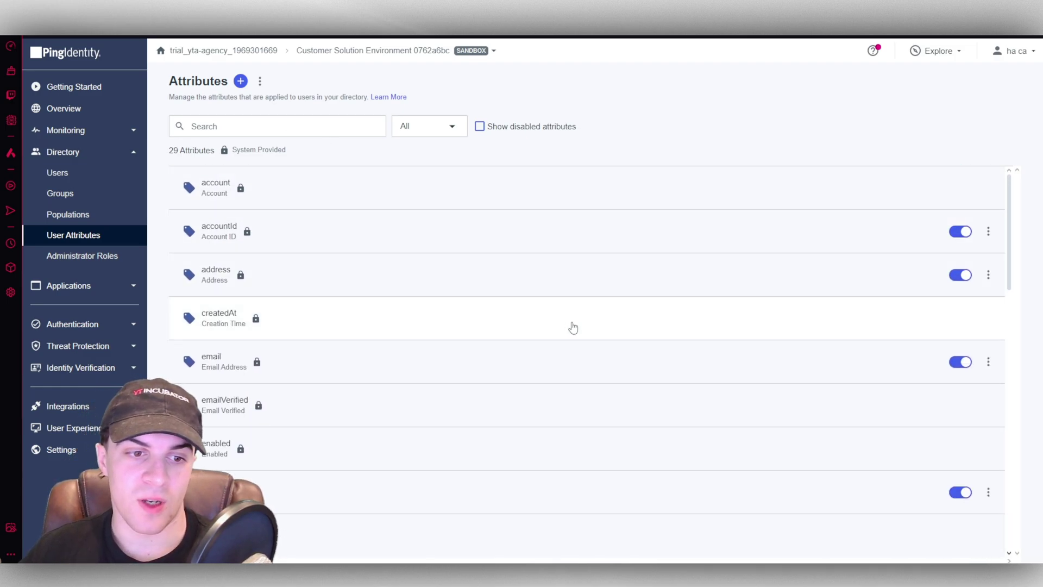
pyautogui.scroll(-5, 562, 361)
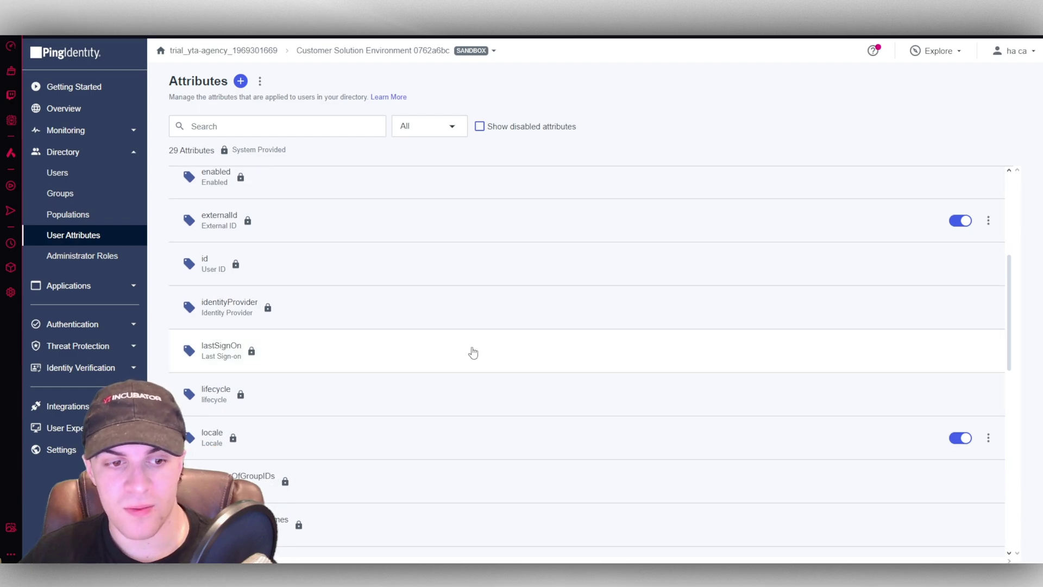
pyautogui.scroll(-5, 473, 352)
# - Open the Applications page listing the environment's four existing applications
pyautogui.click(112, 260)
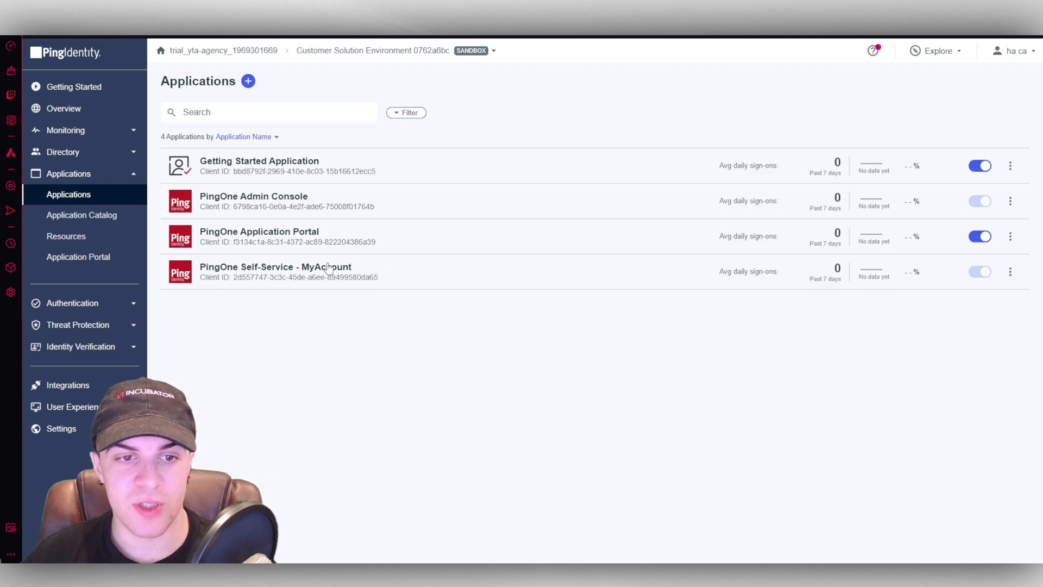
# - Create a Single-Page application named TEST and save it
pyautogui.click(248, 83)
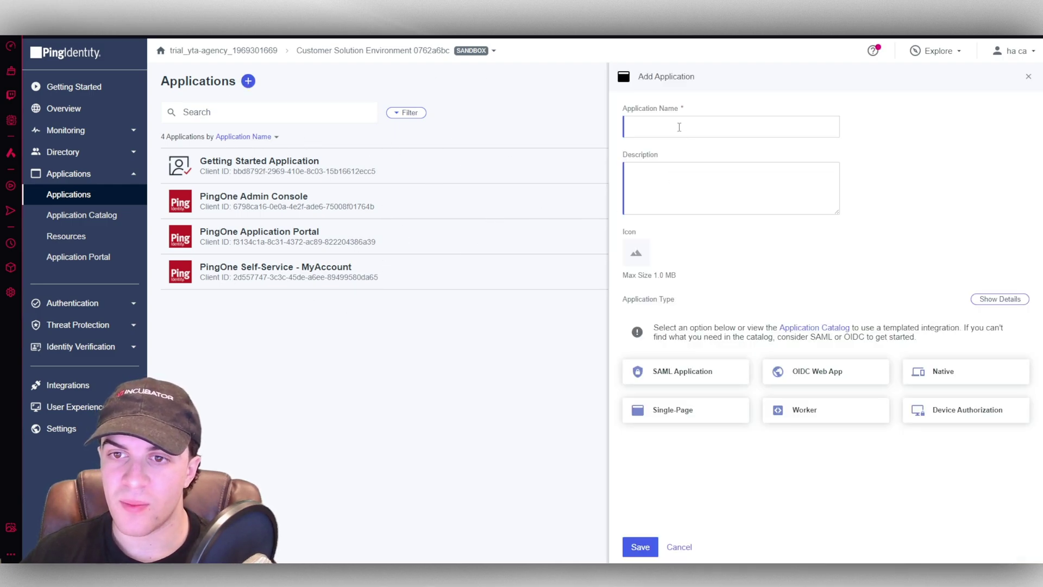
pyautogui.write('TEST')
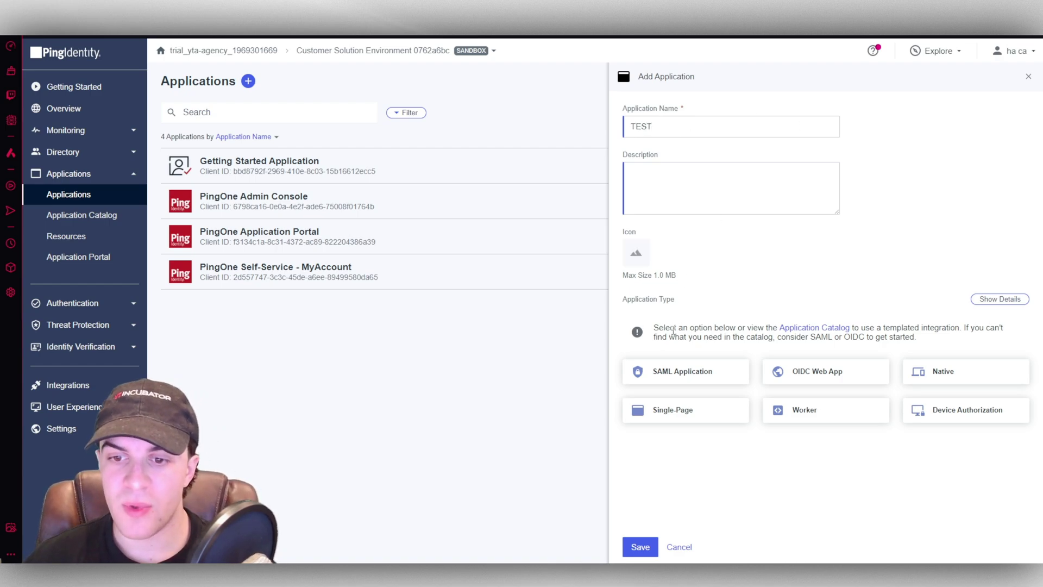
pyautogui.moveTo(675, 329); pyautogui.dragTo(707, 328)
pyautogui.click(768, 305)
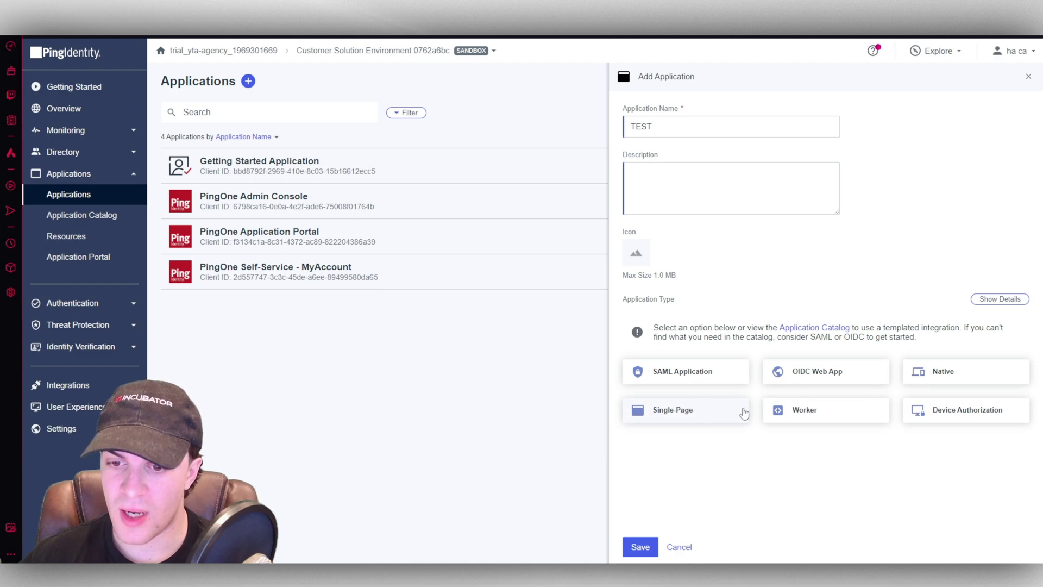
pyautogui.click(682, 414)
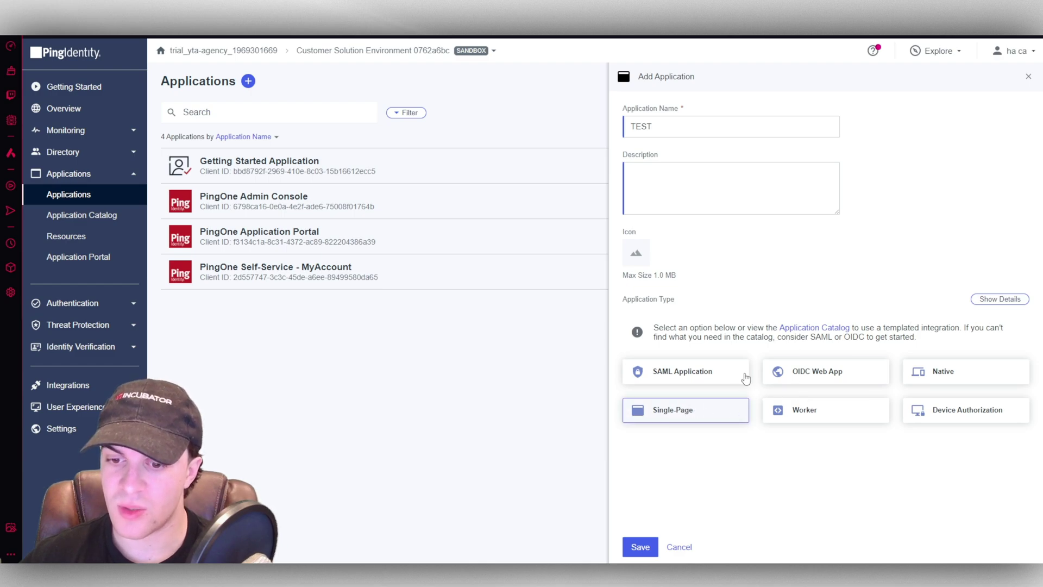
pyautogui.click(645, 546)
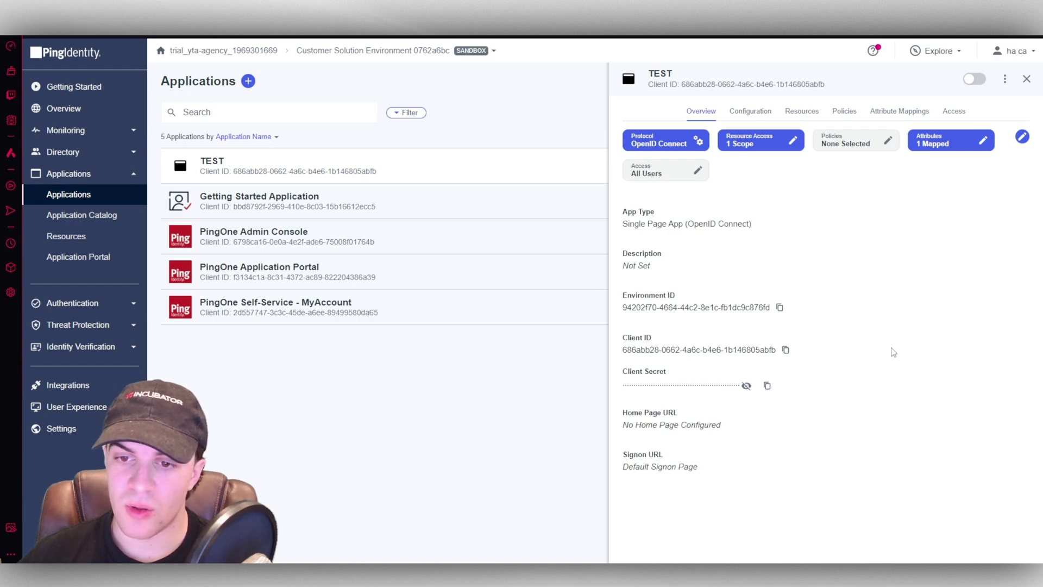
# - Look through the TEST app's configuration, resources, policies, attribute mappings and access tabs
pyautogui.click(747, 112)
pyautogui.click(803, 114)
pyautogui.click(845, 116)
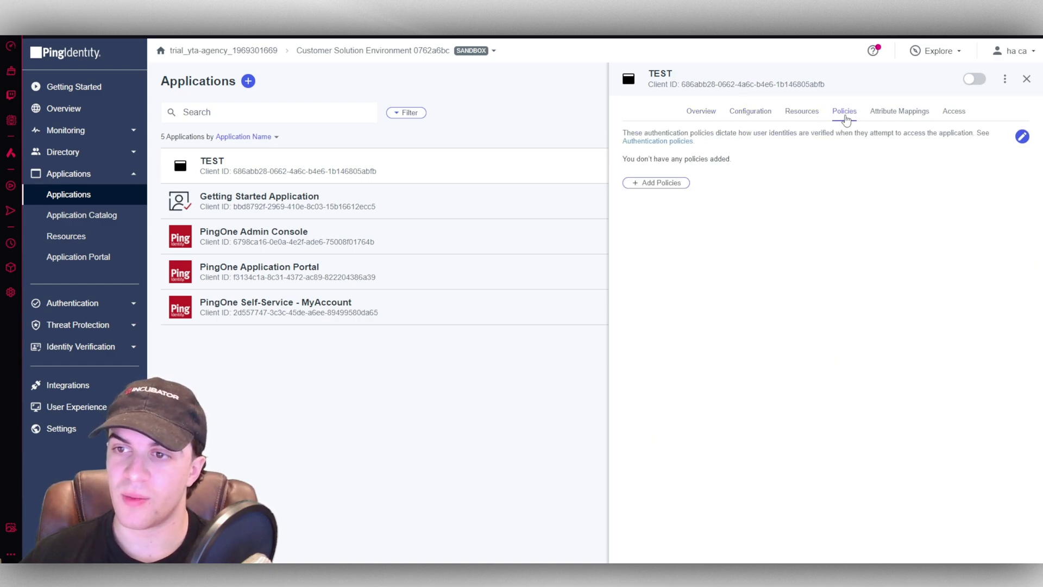
pyautogui.click(886, 112)
pyautogui.click(954, 112)
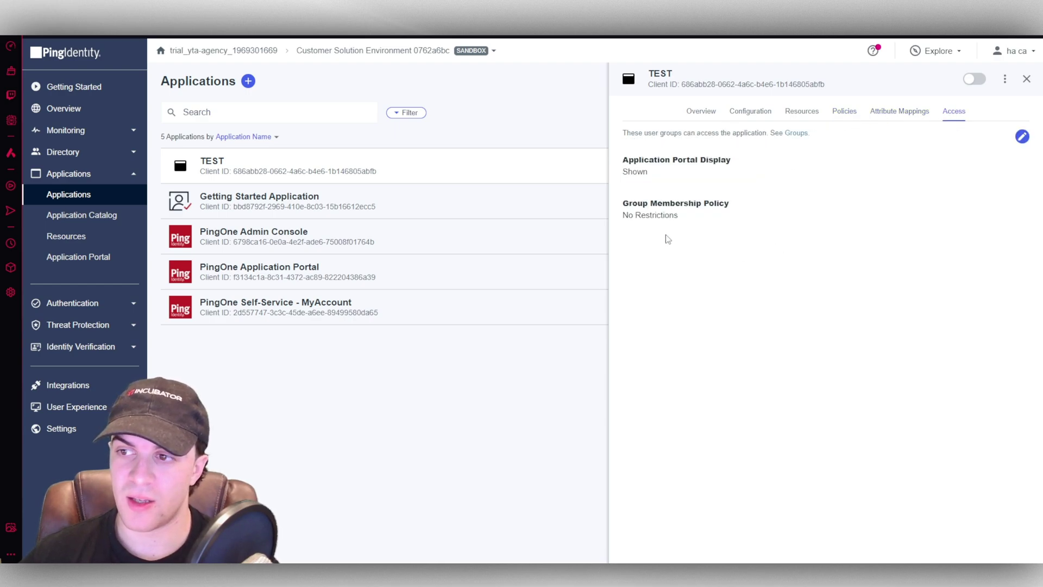
pyautogui.click(757, 112)
pyautogui.click(706, 111)
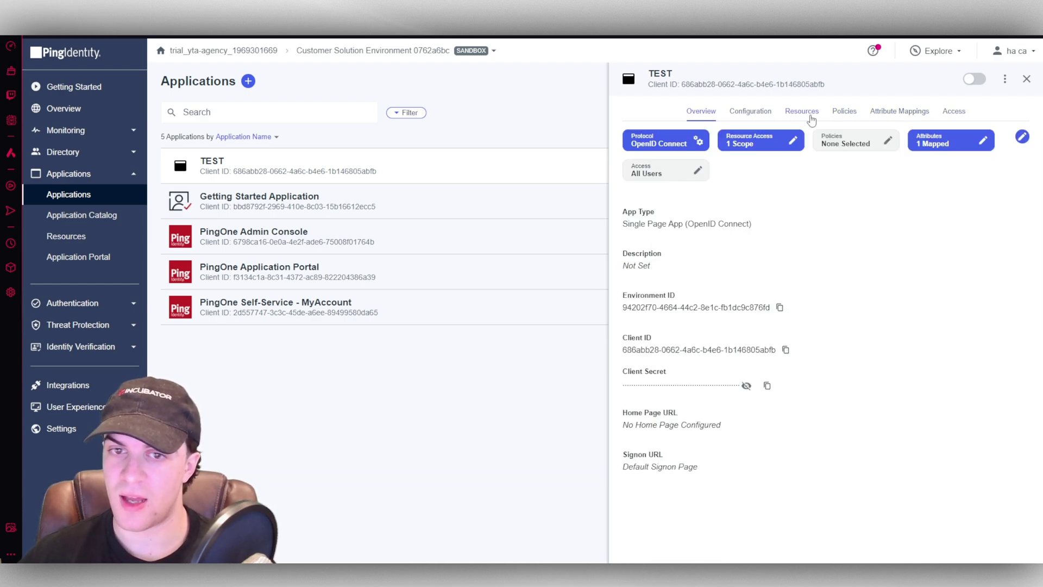
# - Enable TEST, then open and cancel an edit of its OpenID Connect configuration
pyautogui.click(974, 79)
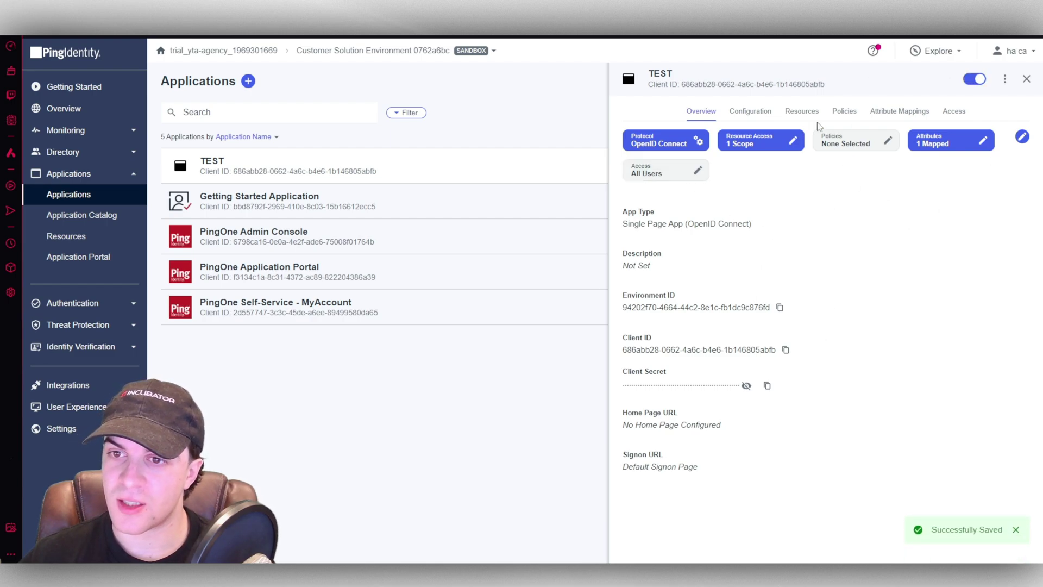
pyautogui.click(693, 144)
pyautogui.scroll(-3, 729, 329)
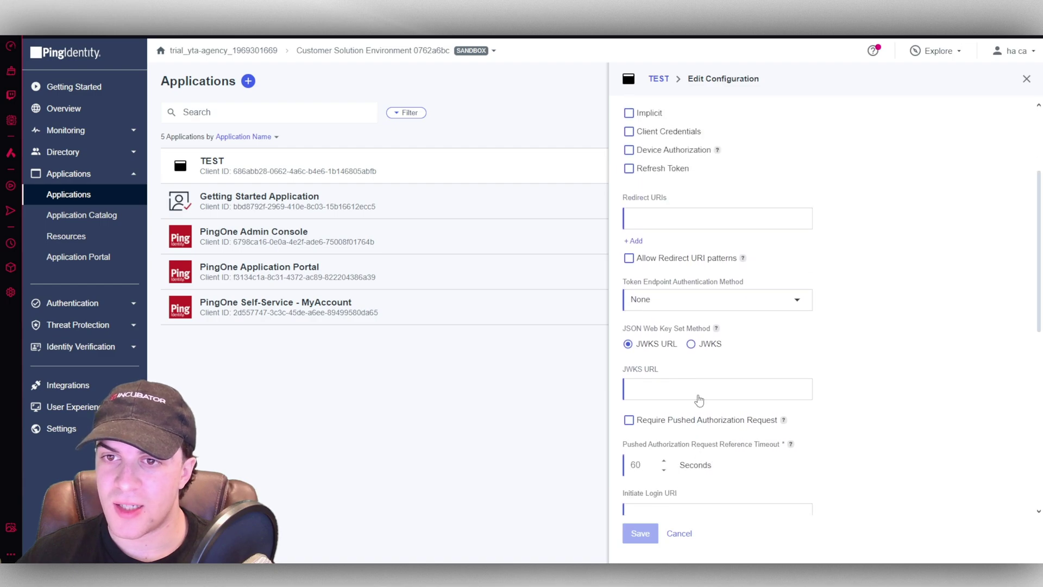
pyautogui.scroll(3, 699, 401)
pyautogui.click(679, 534)
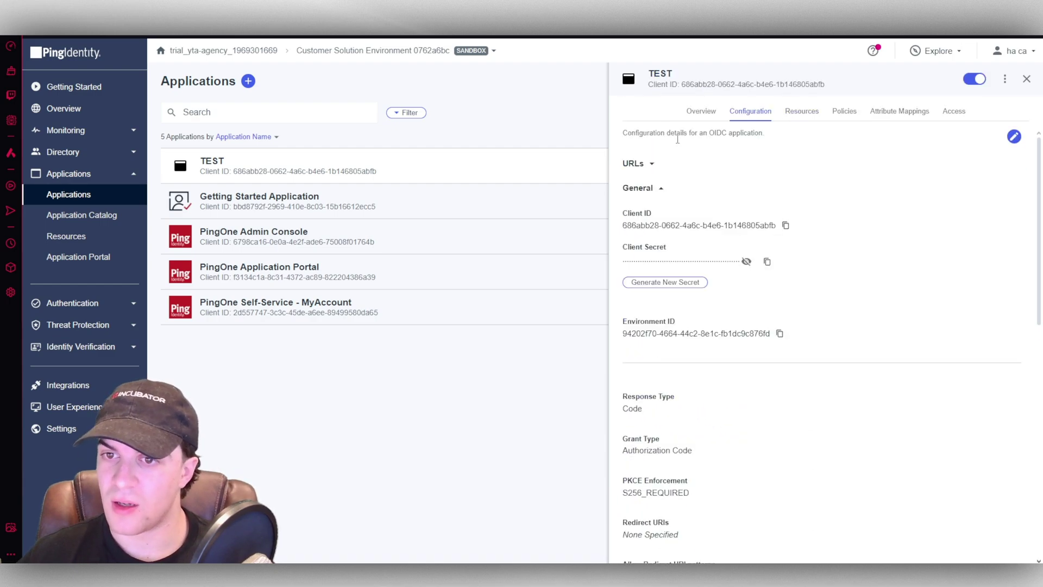
# - Close the TEST app details and go to the Application Catalog
pyautogui.scroll(-10, 731, 396)
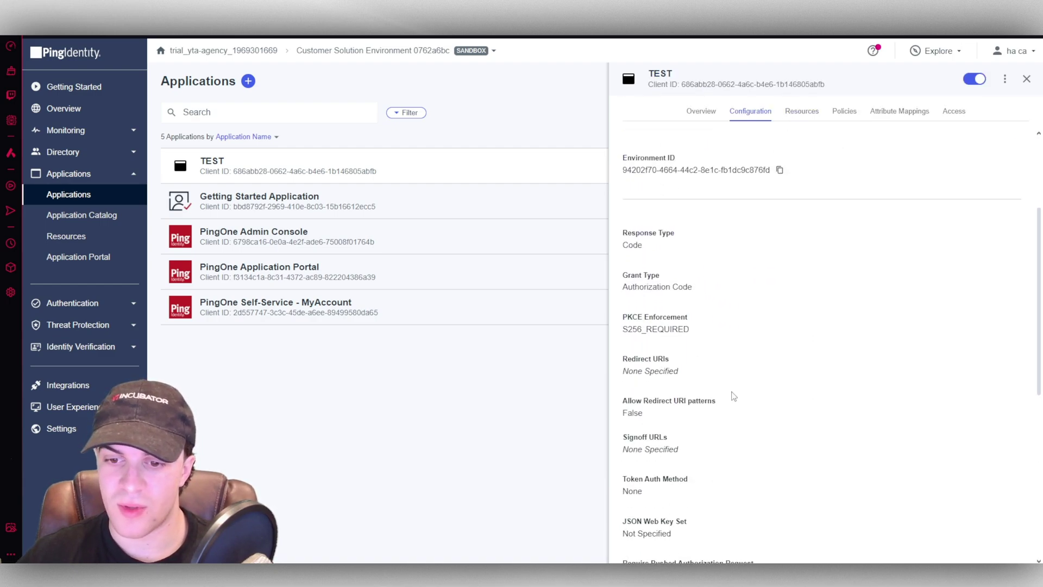
pyautogui.scroll(10, 832, 134)
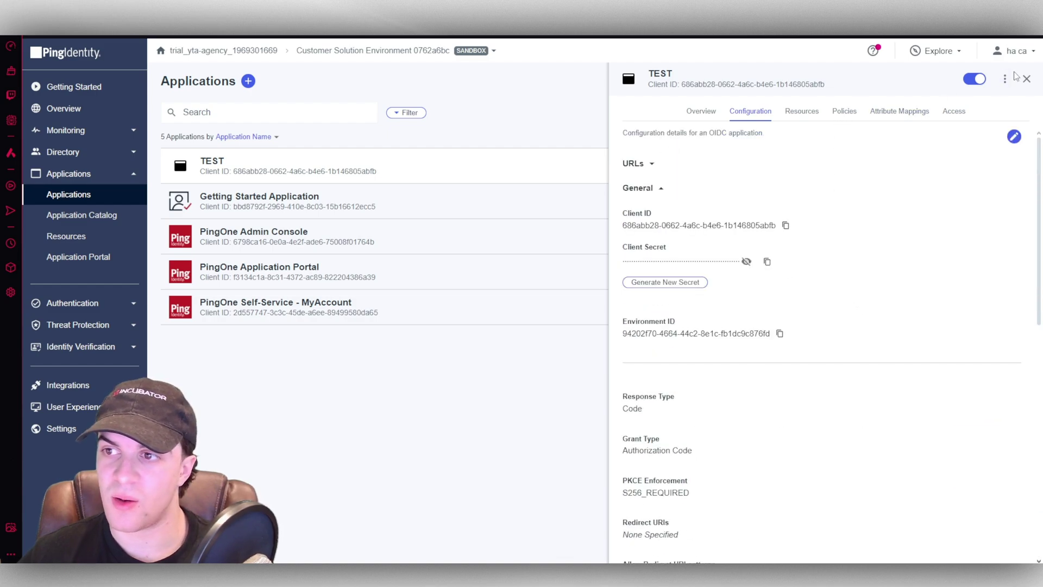
pyautogui.click(1027, 79)
pyautogui.click(97, 217)
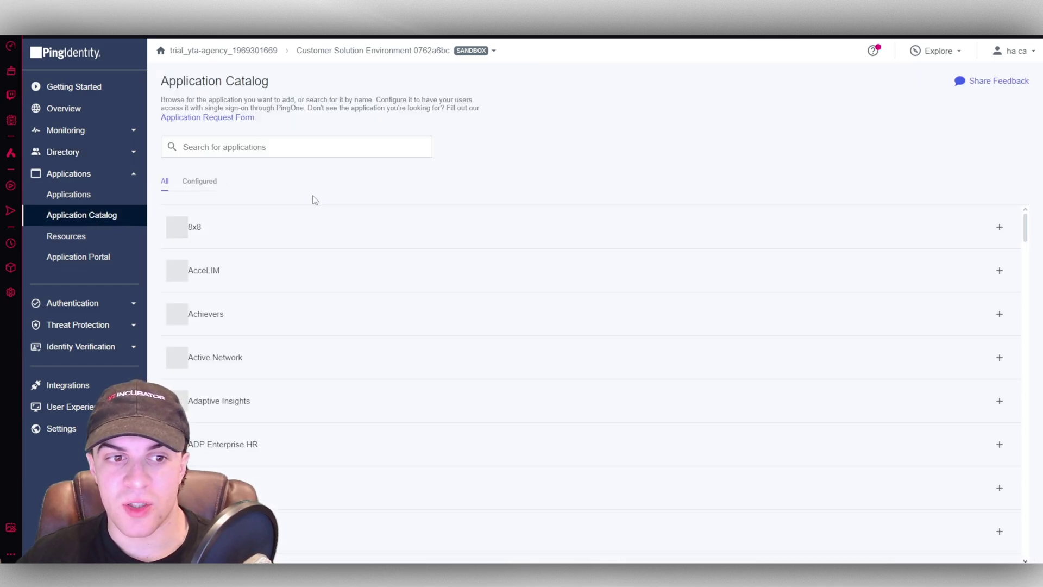
# - Preview the Amazon Web Services - AWS quick setup unsaved, then open Resources
pyautogui.scroll(-2, 440, 187)
pyautogui.scroll(-10, 584, 310)
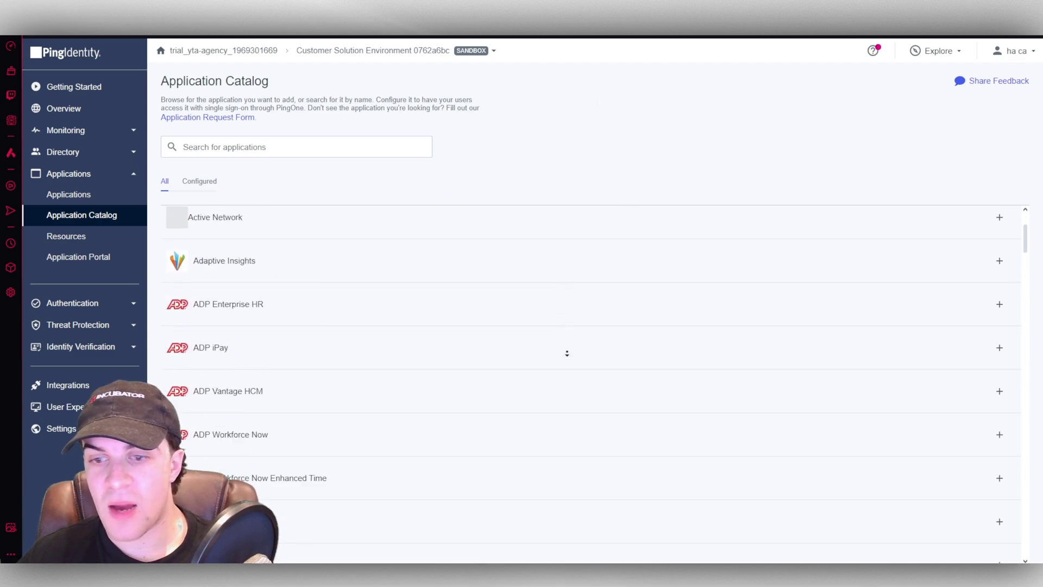
pyautogui.scroll(-2, 645, 371)
pyautogui.scroll(4, 264, 326)
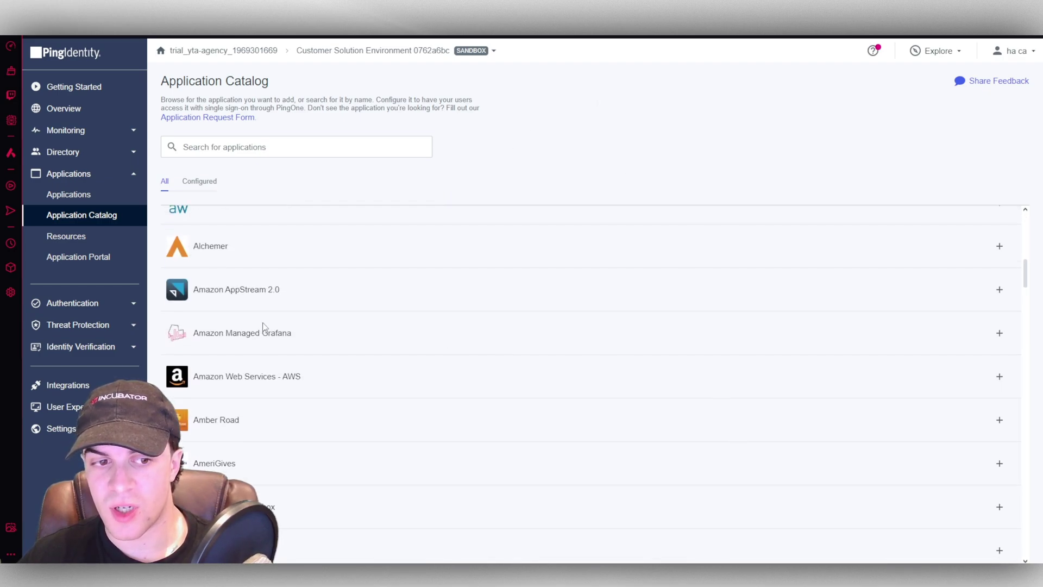
pyautogui.click(1000, 376)
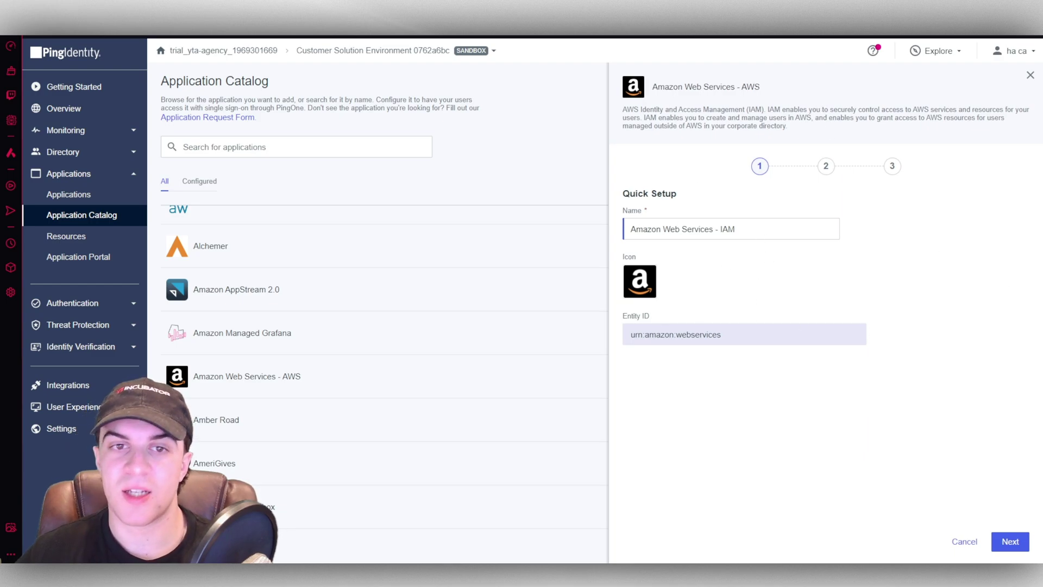
pyautogui.click(1030, 75)
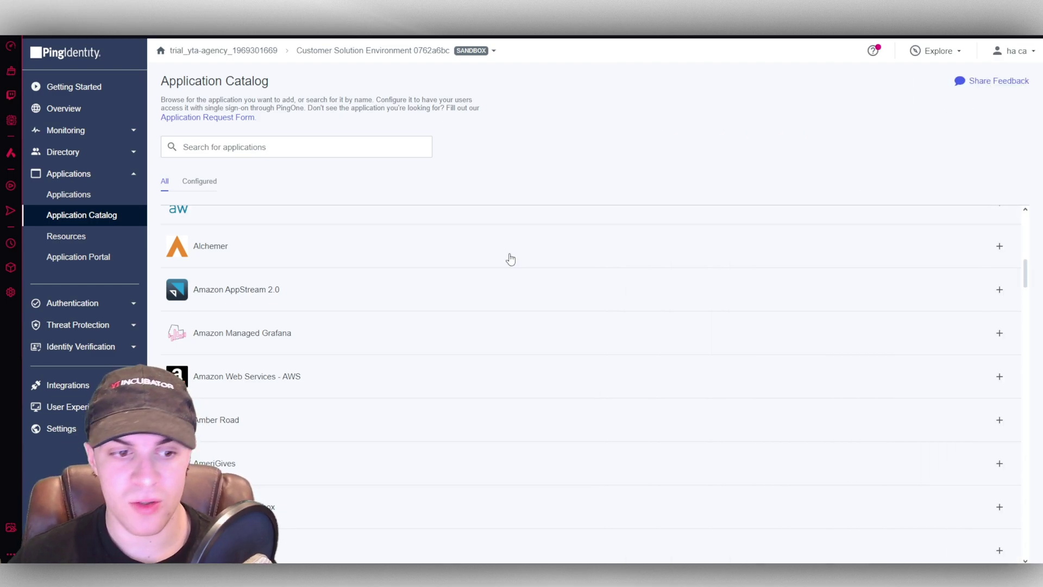
pyautogui.click(106, 241)
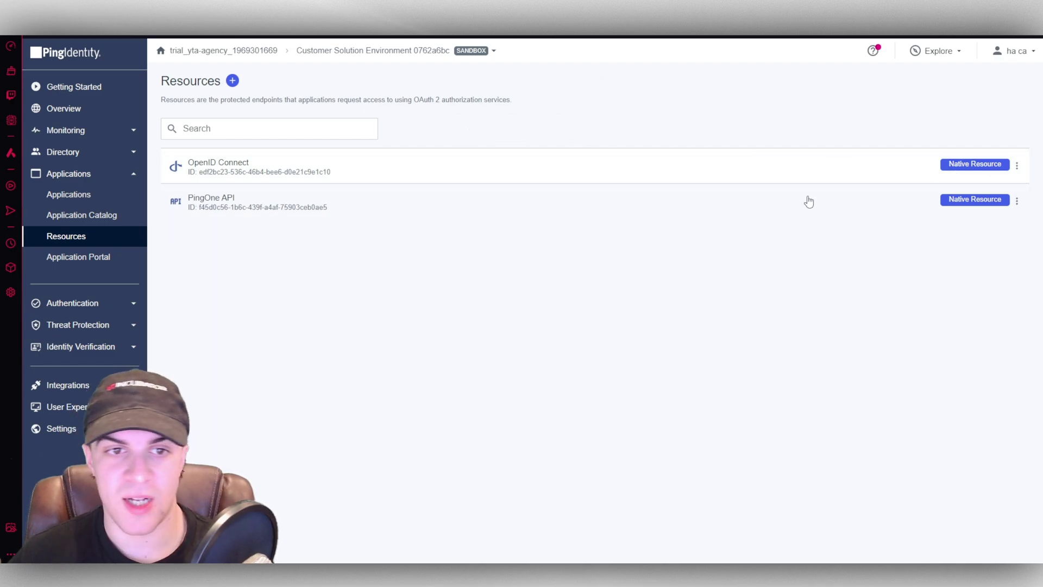
# - Switch on Apply Active Theme for the Application Portal and open the Add Link form
pyautogui.click(109, 259)
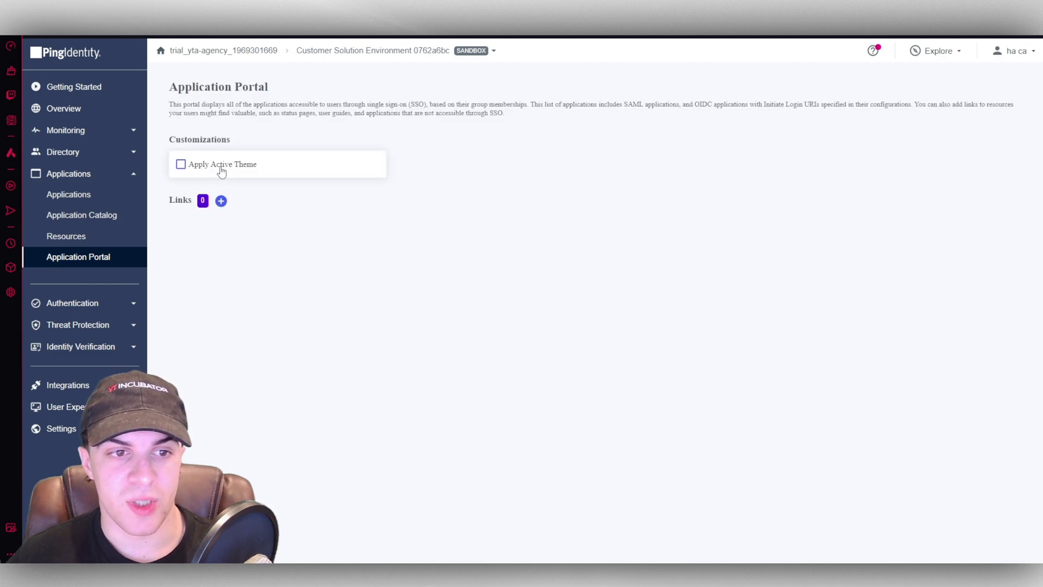
pyautogui.click(181, 166)
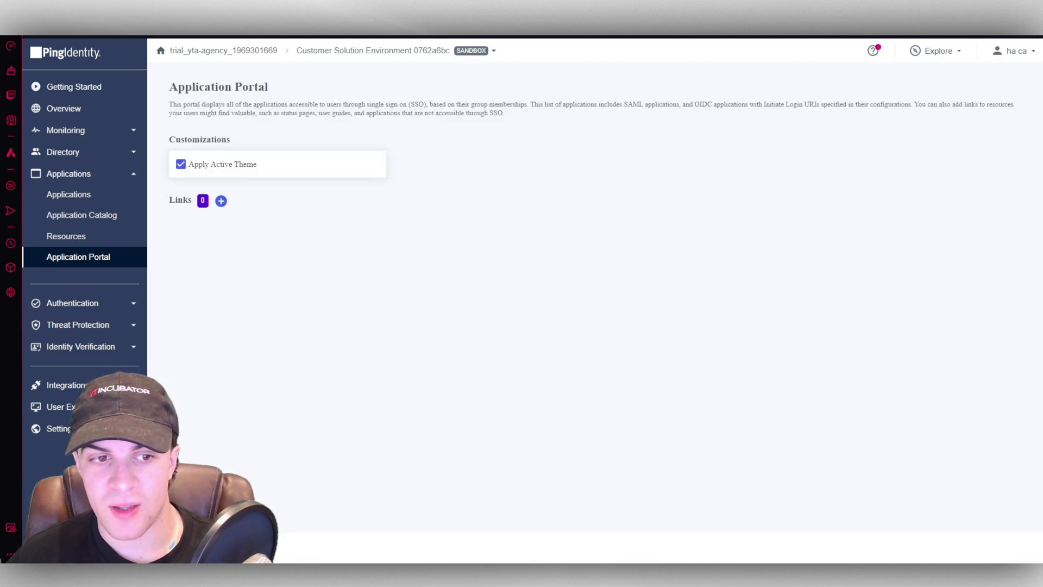
pyautogui.click(221, 201)
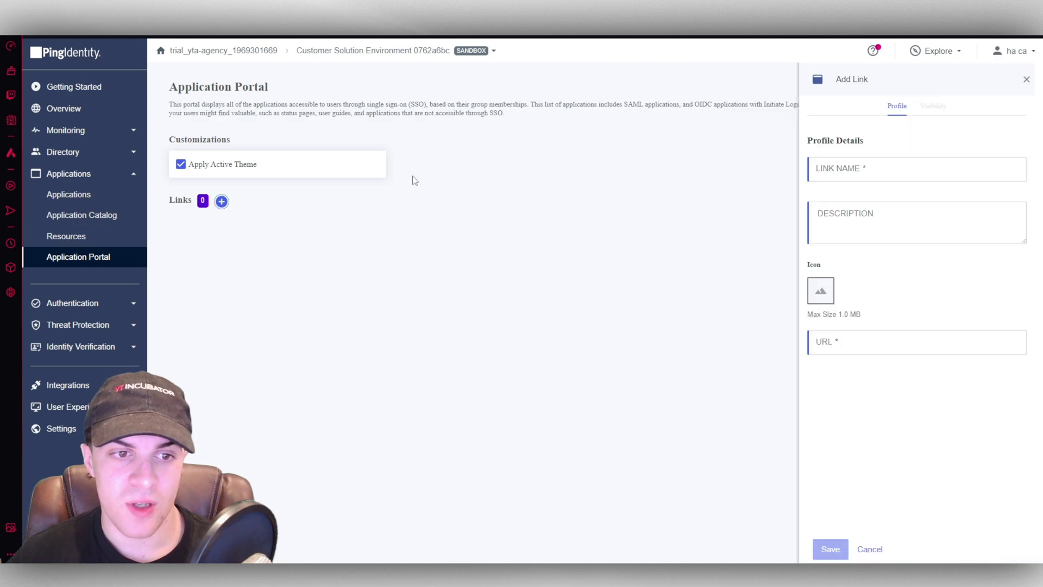
# - Close Add Link and start a new policy under Authentication policies
pyautogui.click(1027, 79)
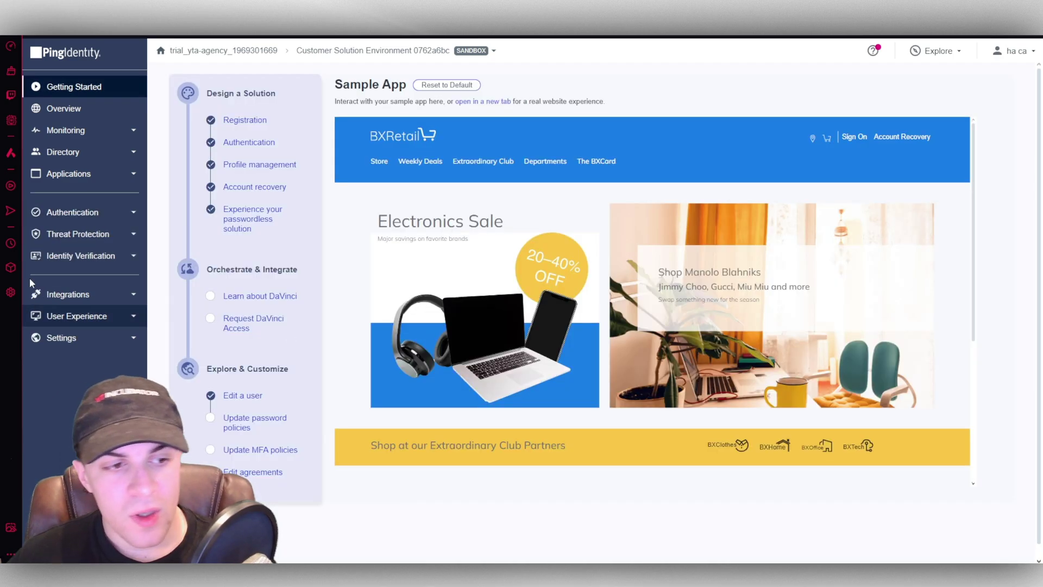
pyautogui.click(61, 211)
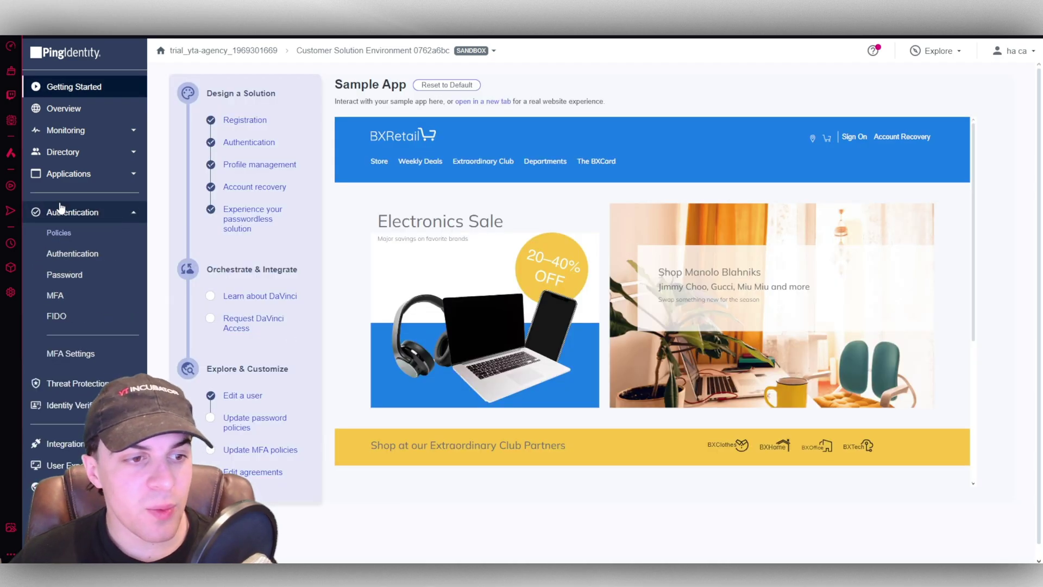
pyautogui.click(81, 253)
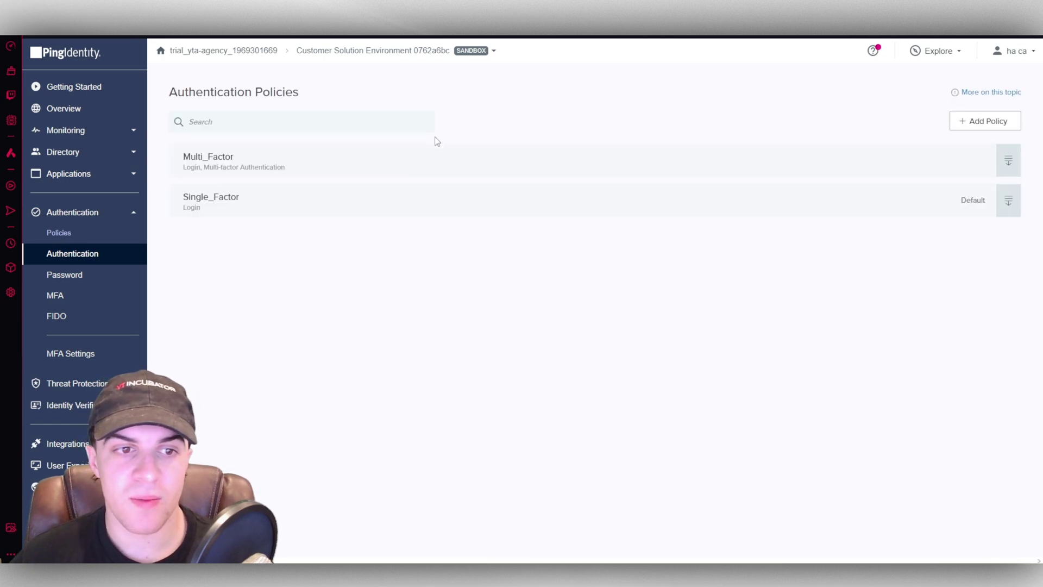
pyautogui.click(996, 123)
# - Set the first step type to External Identity Provider, finding no providers listed
pyautogui.click(252, 167)
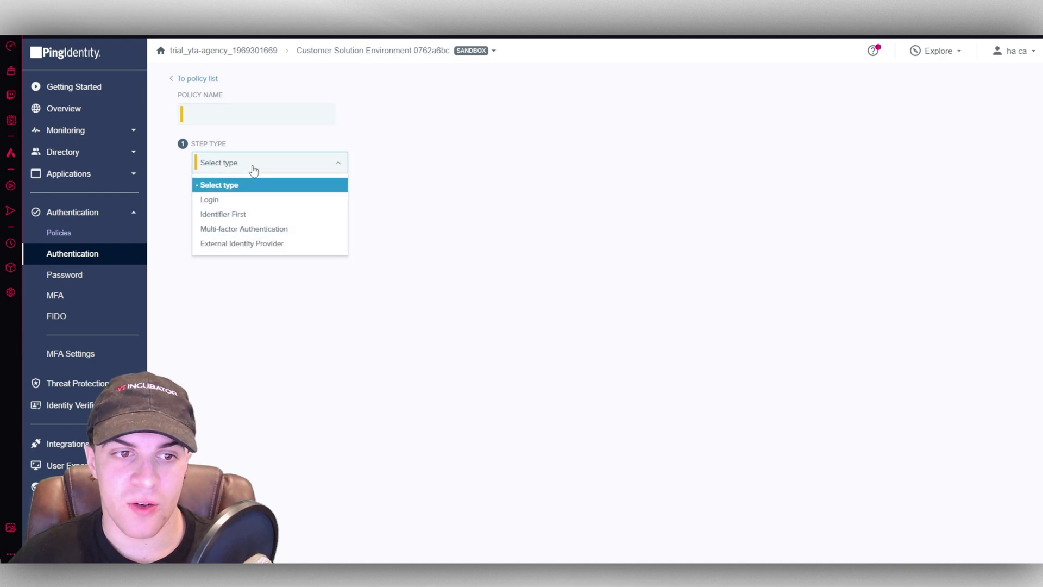
pyautogui.click(255, 244)
pyautogui.click(255, 221)
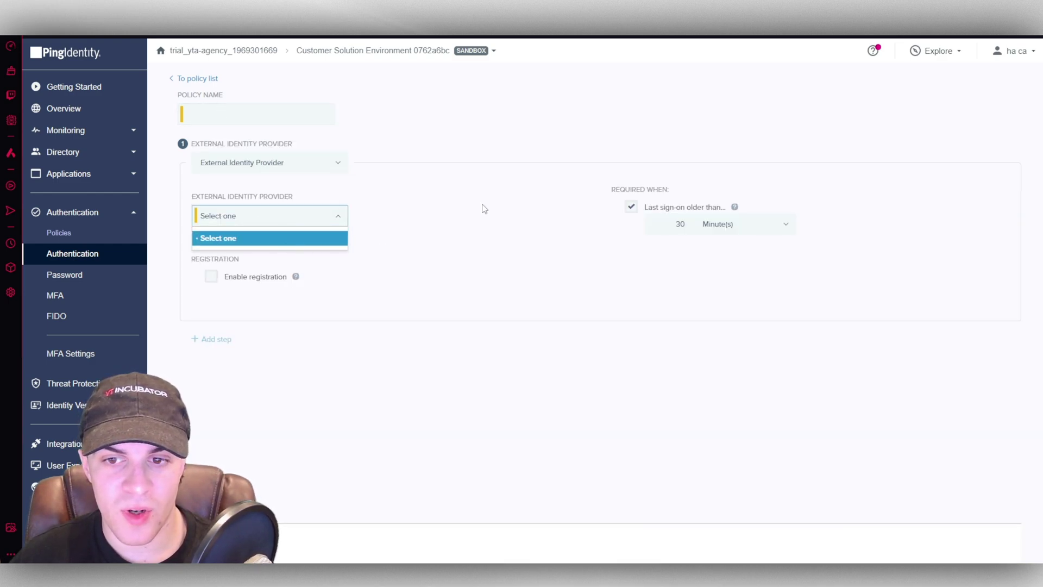
pyautogui.click(481, 208)
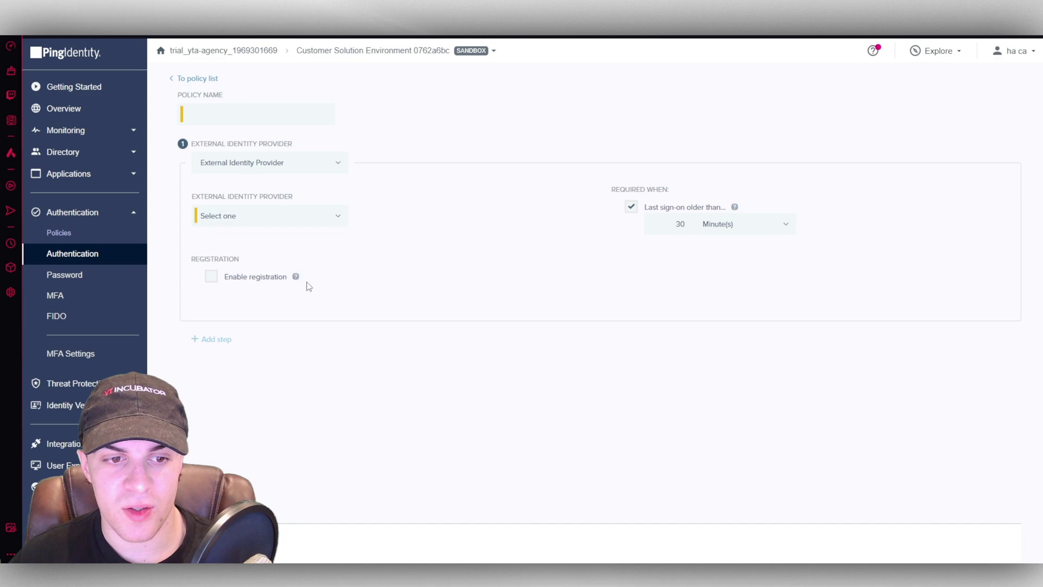
pyautogui.click(85, 281)
# - Discard the unsaved policy, review Standard's password requirements, then Passphrase's overview
pyautogui.click(546, 340)
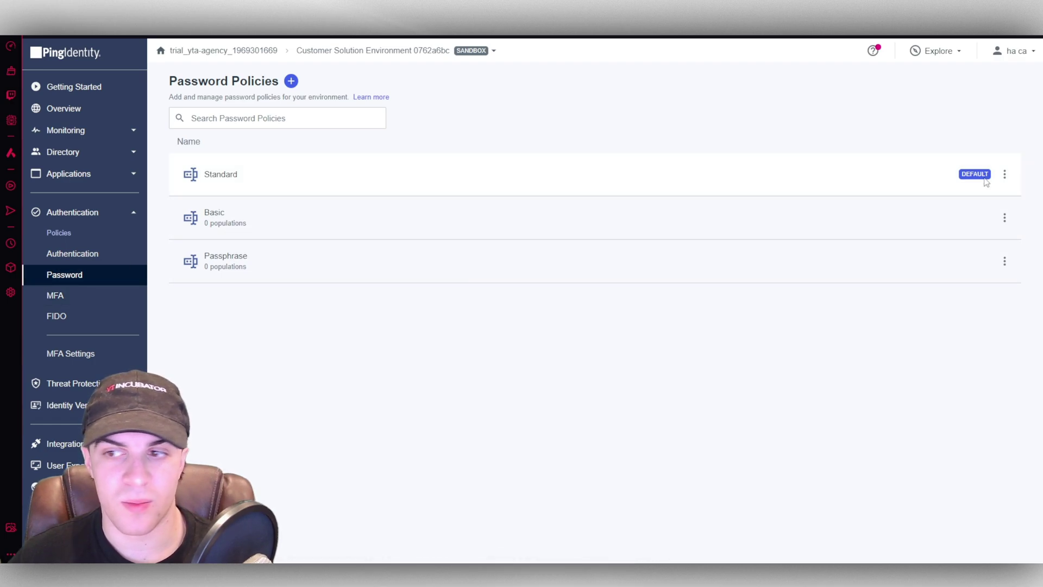
pyautogui.click(883, 180)
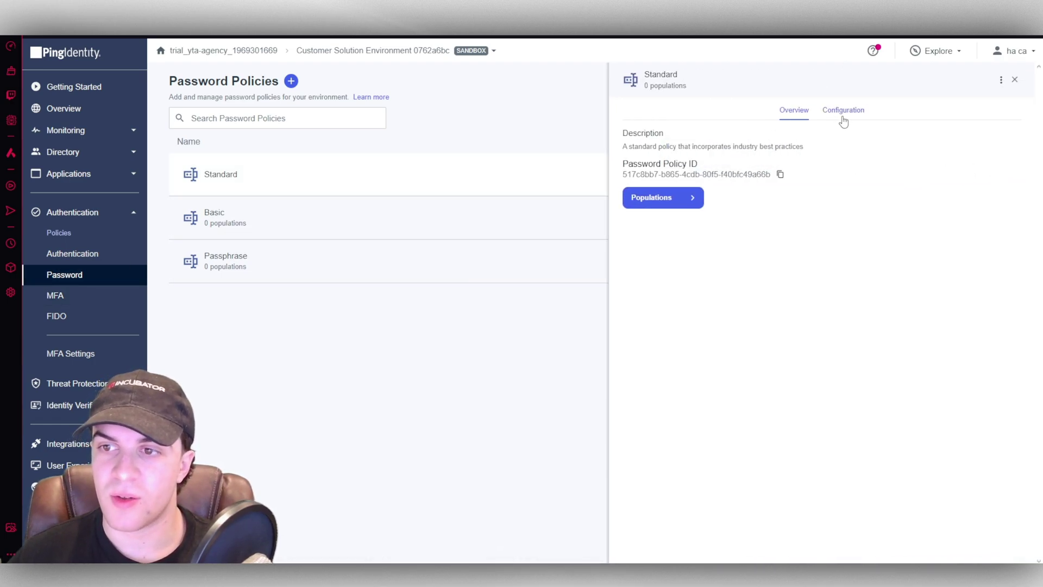
pyautogui.click(843, 116)
pyautogui.moveTo(735, 205); pyautogui.dragTo(708, 220)
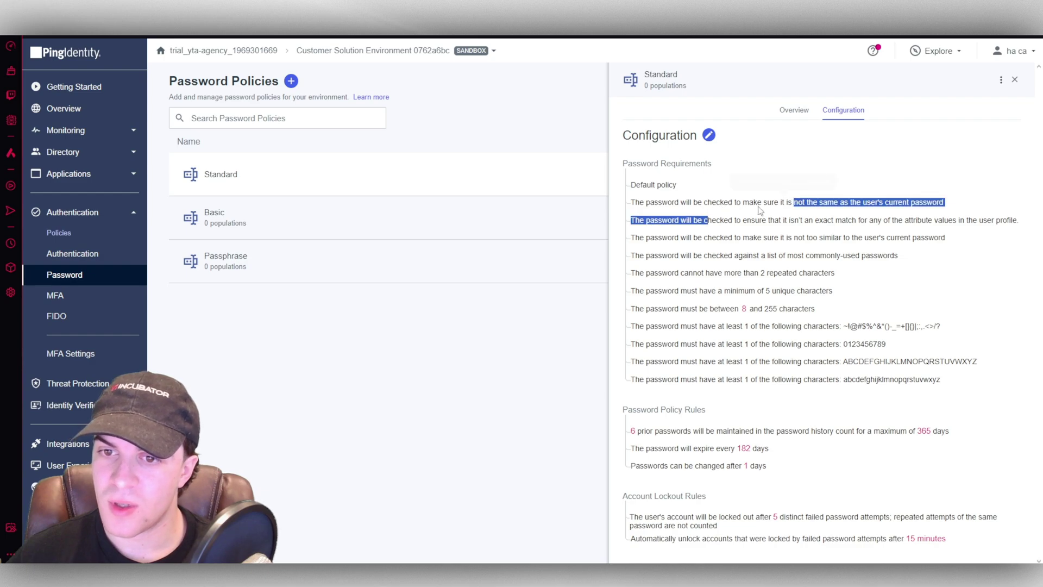
pyautogui.click(653, 206)
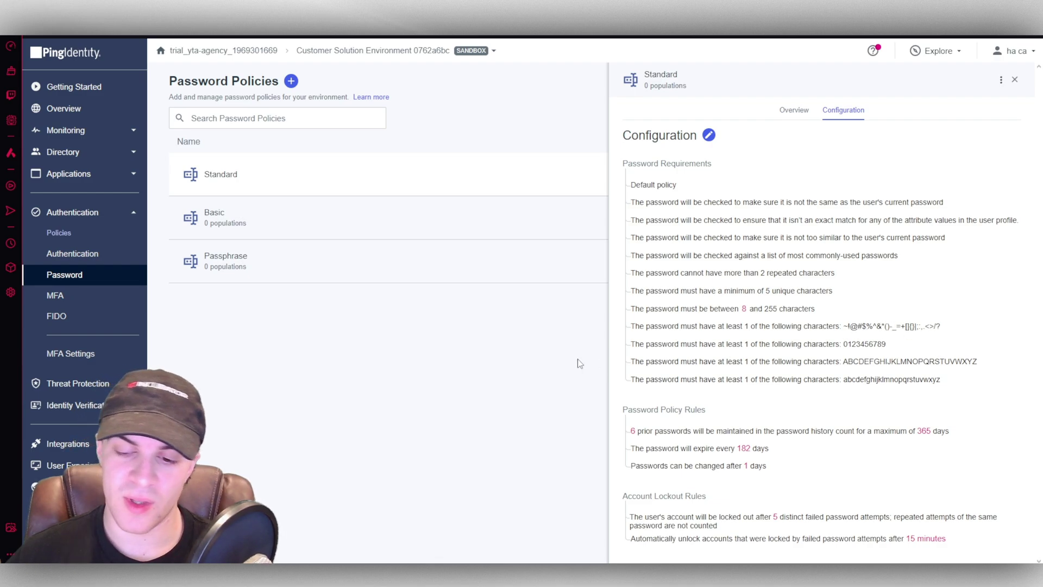
pyautogui.click(376, 268)
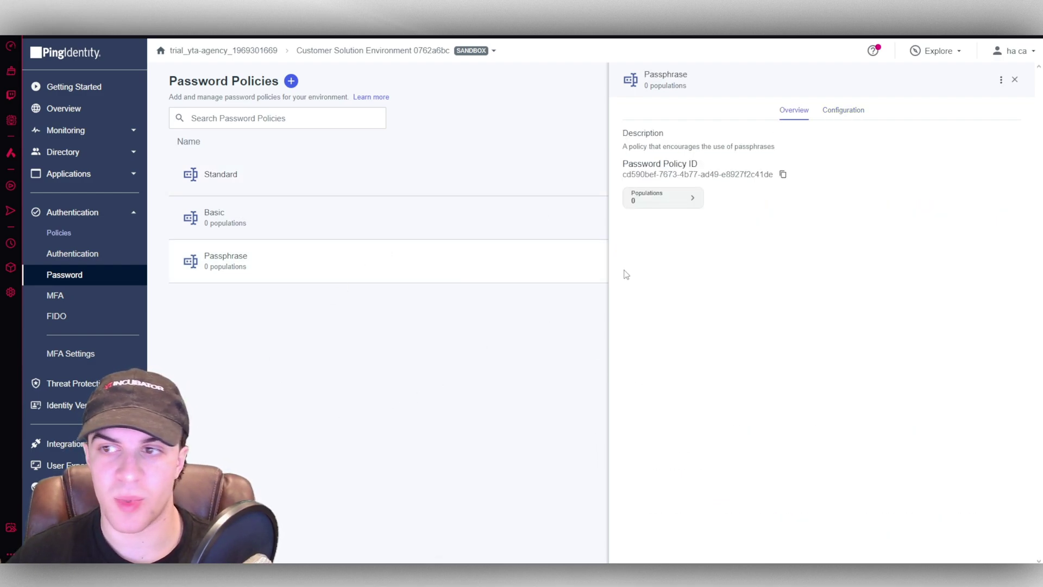
pyautogui.click(1015, 81)
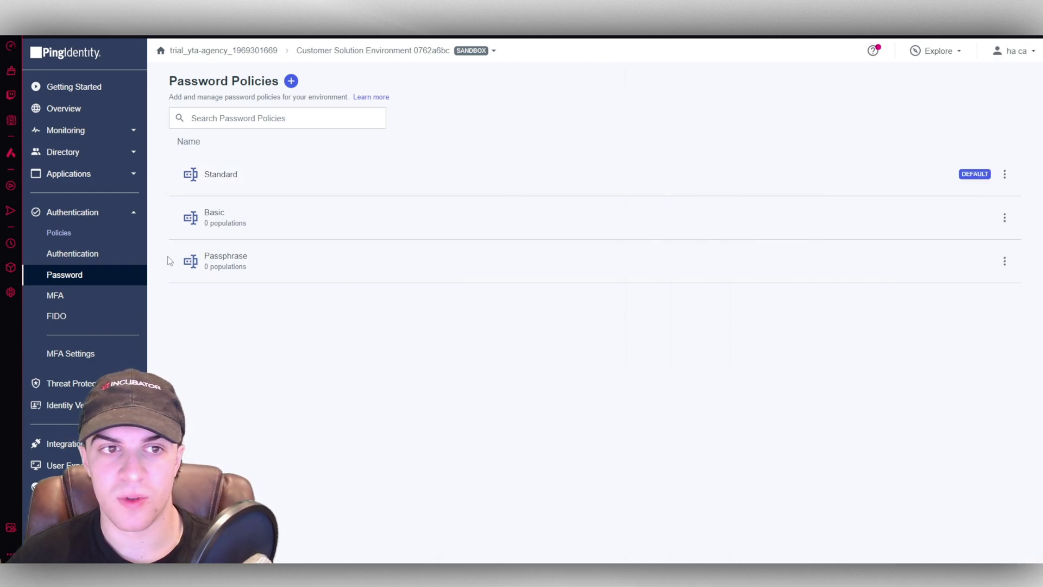
# - Open FIDO policies via MFA, showing Passkeys as default alongside Security Keys
pyautogui.click(81, 301)
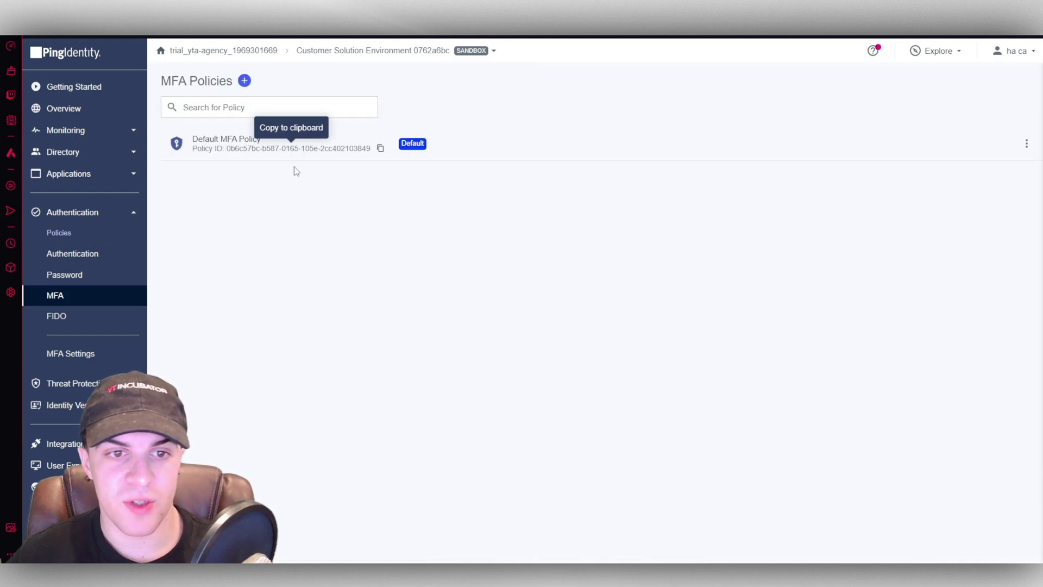
pyautogui.click(74, 316)
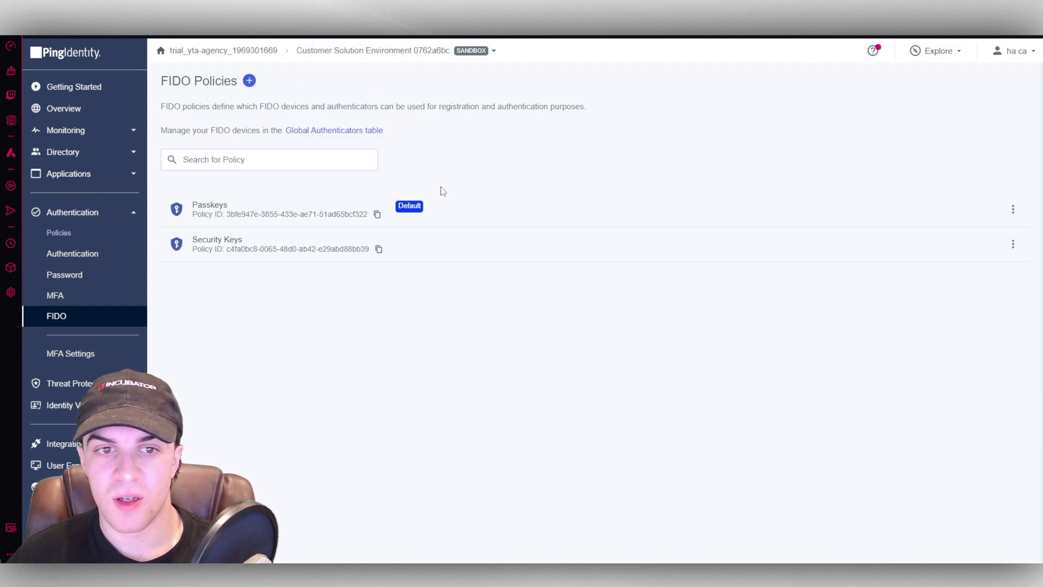
pyautogui.click(136, 383)
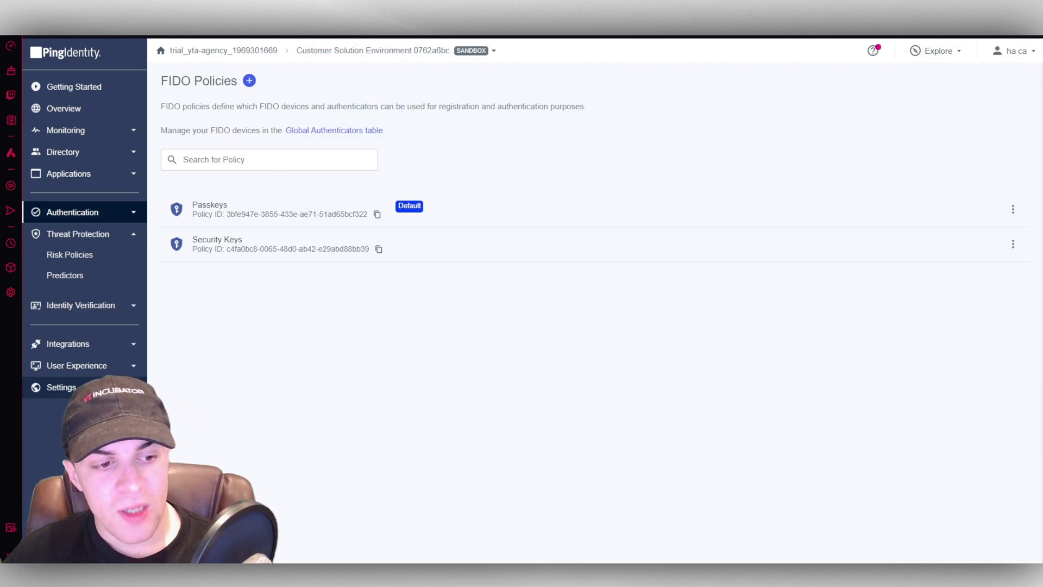
pyautogui.click(84, 236)
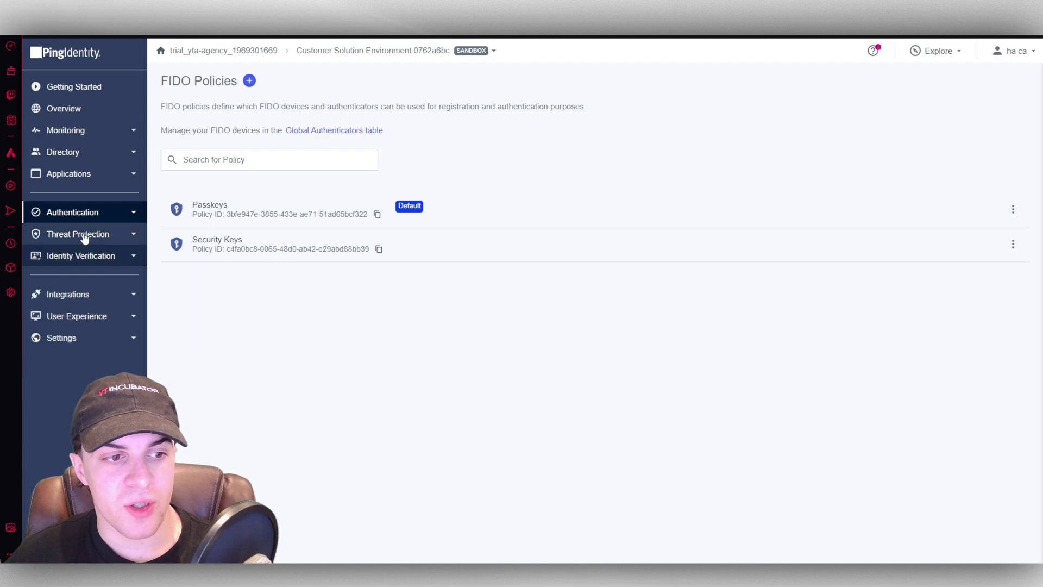
# - Open Risk Policies and look over a new risk policy form, closing it unsaved
pyautogui.click(85, 236)
pyautogui.click(81, 256)
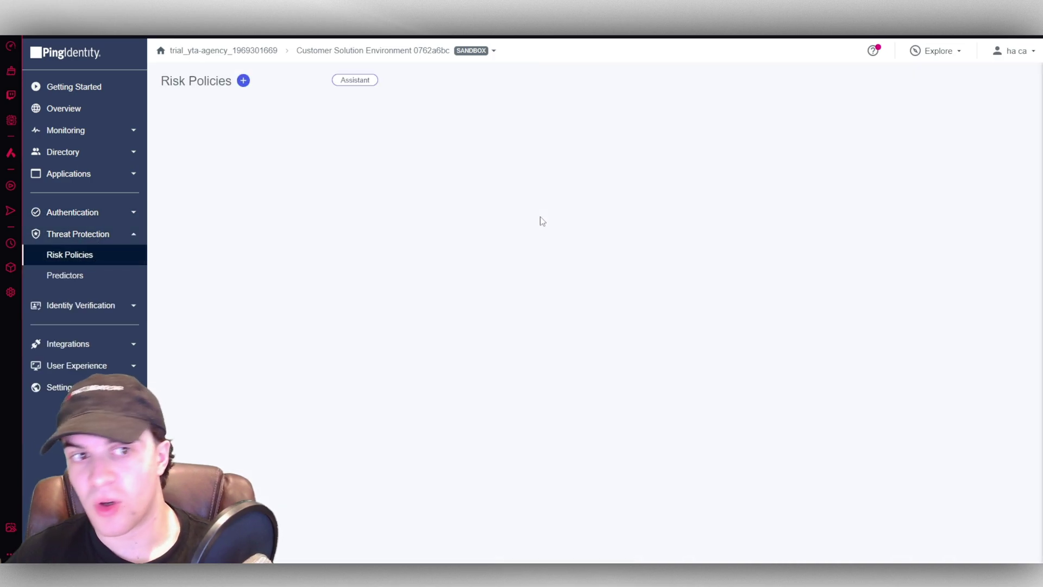
pyautogui.click(244, 81)
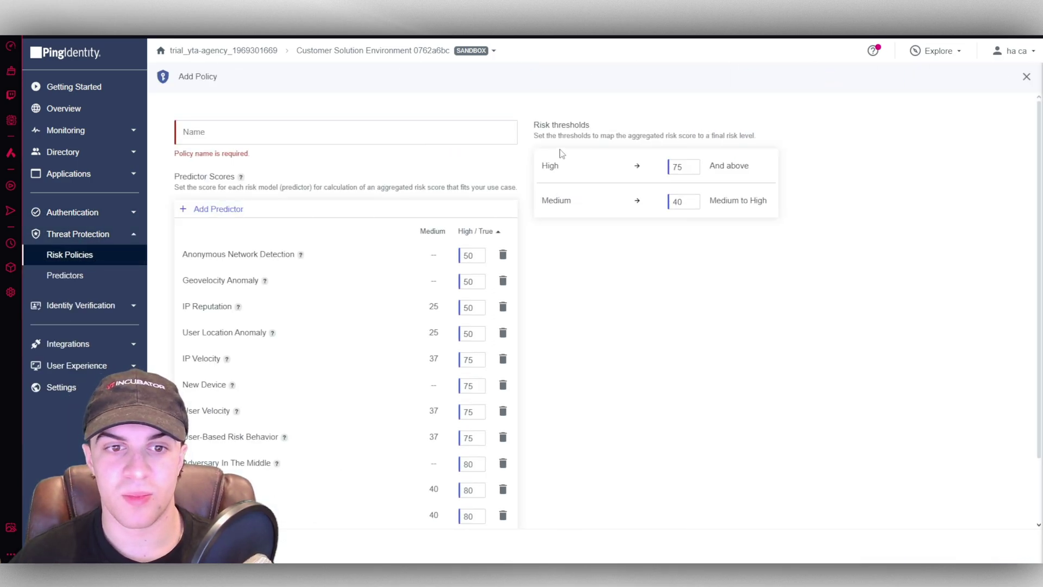
pyautogui.scroll(-2, 360, 359)
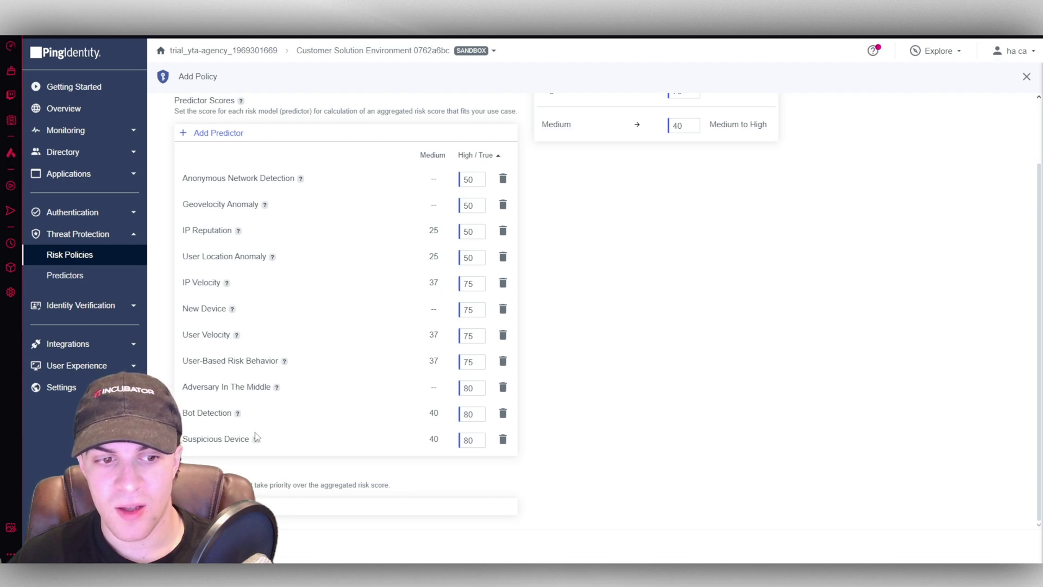
pyautogui.scroll(2, 373, 405)
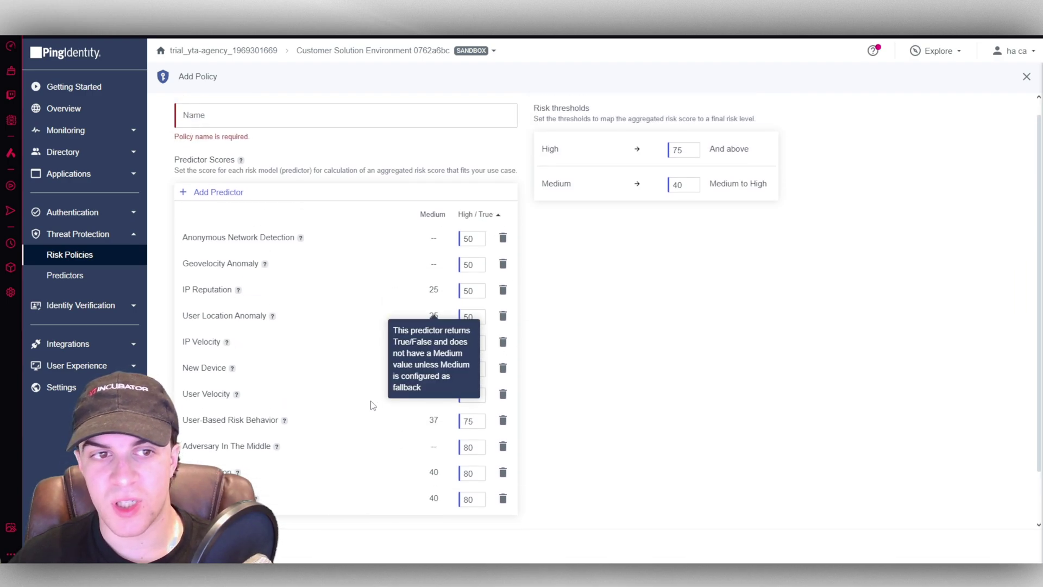
pyautogui.scroll(1, 372, 405)
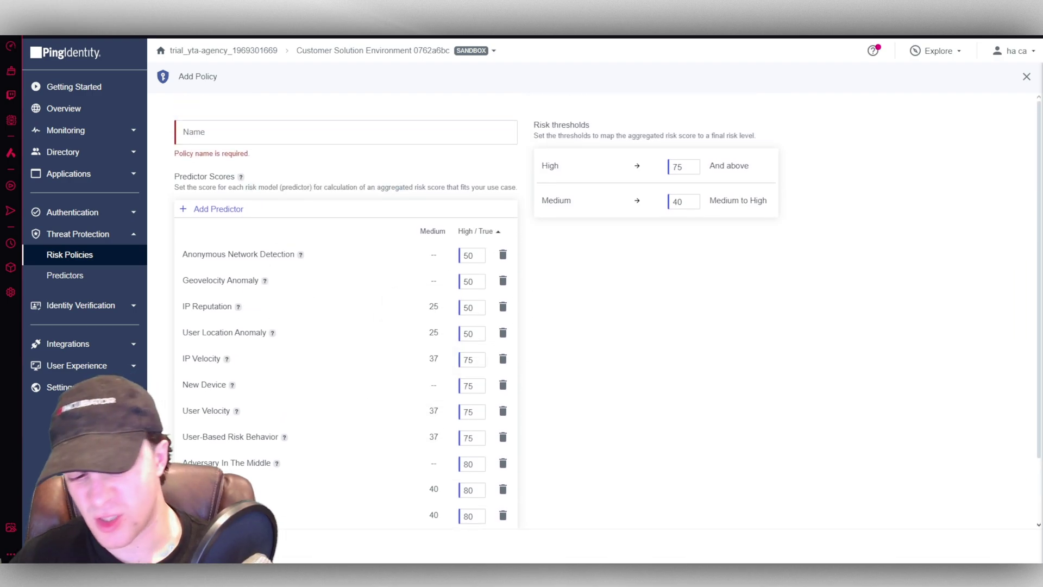
pyautogui.click(76, 256)
# - Open Identity Verification's Verify Policies, listing only the Default Verify Policy
pyautogui.click(89, 306)
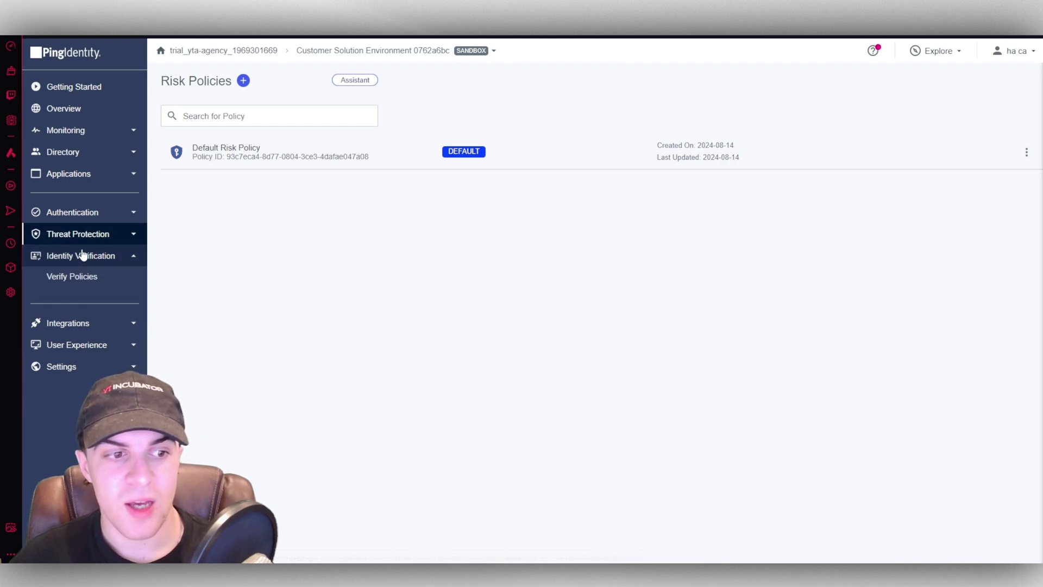
pyautogui.click(109, 257)
pyautogui.click(87, 261)
pyautogui.click(101, 278)
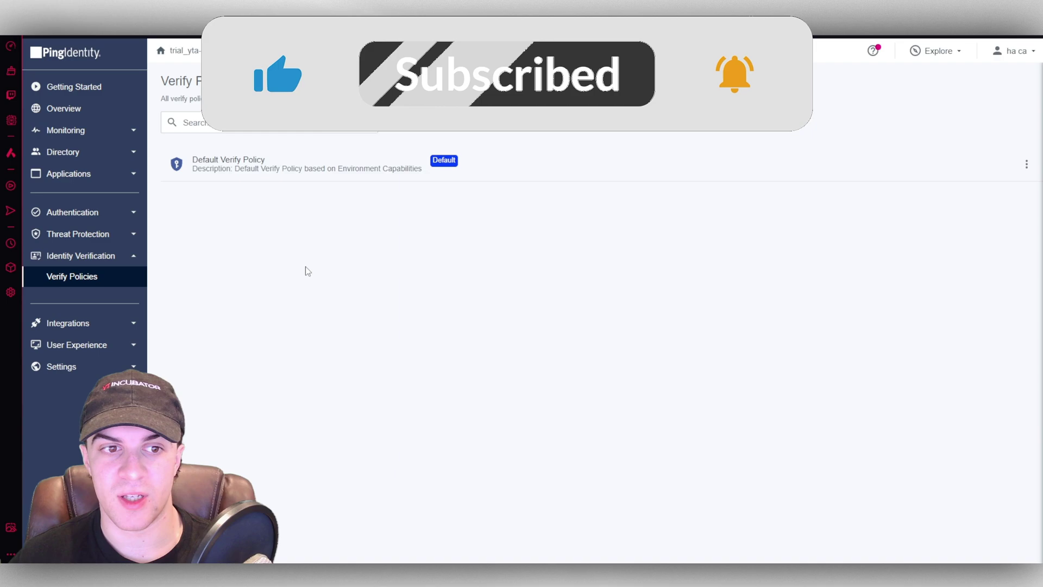
# - Visit Self Service and Notification Templates, then open Notification Policies with the Default Notification Policy
pyautogui.click(99, 325)
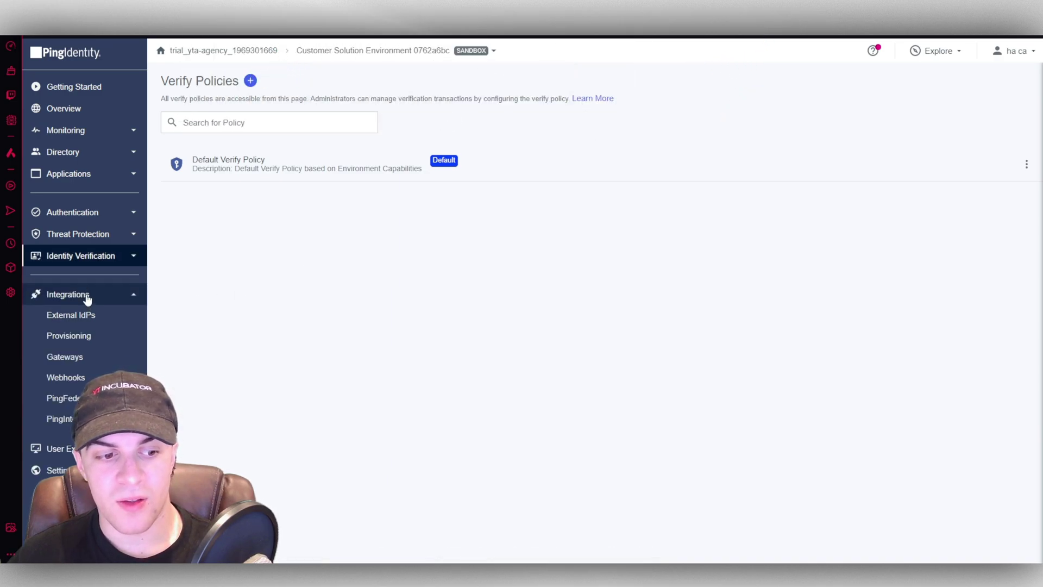
pyautogui.click(60, 448)
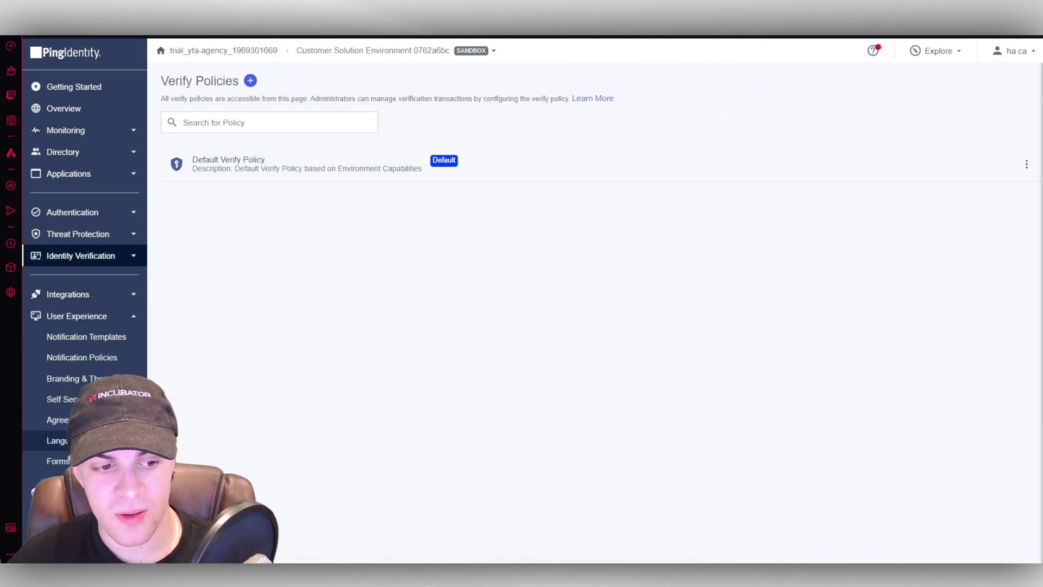
pyautogui.click(98, 298)
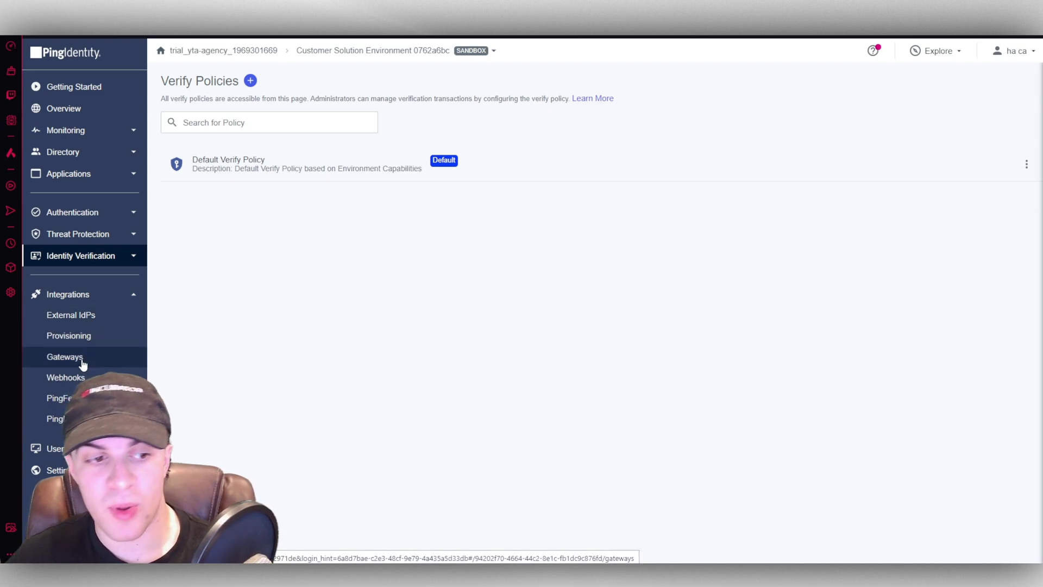
pyautogui.click(54, 448)
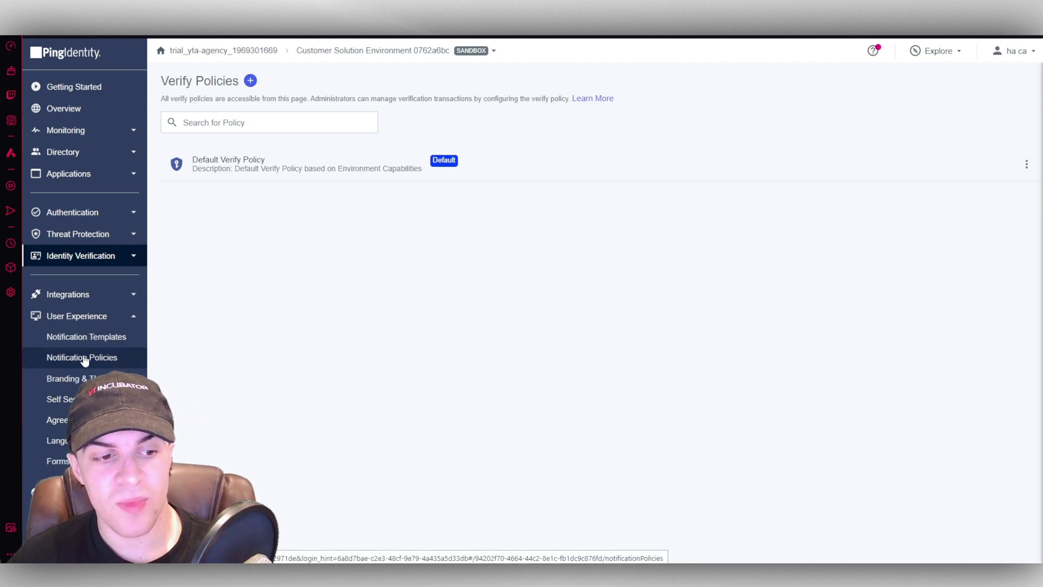
pyautogui.click(59, 398)
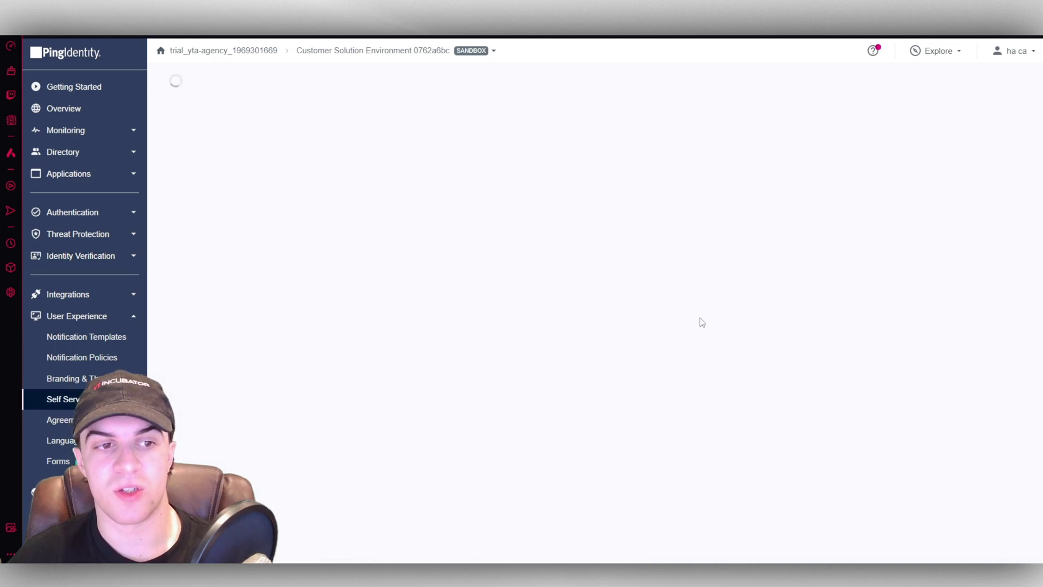
pyautogui.click(84, 338)
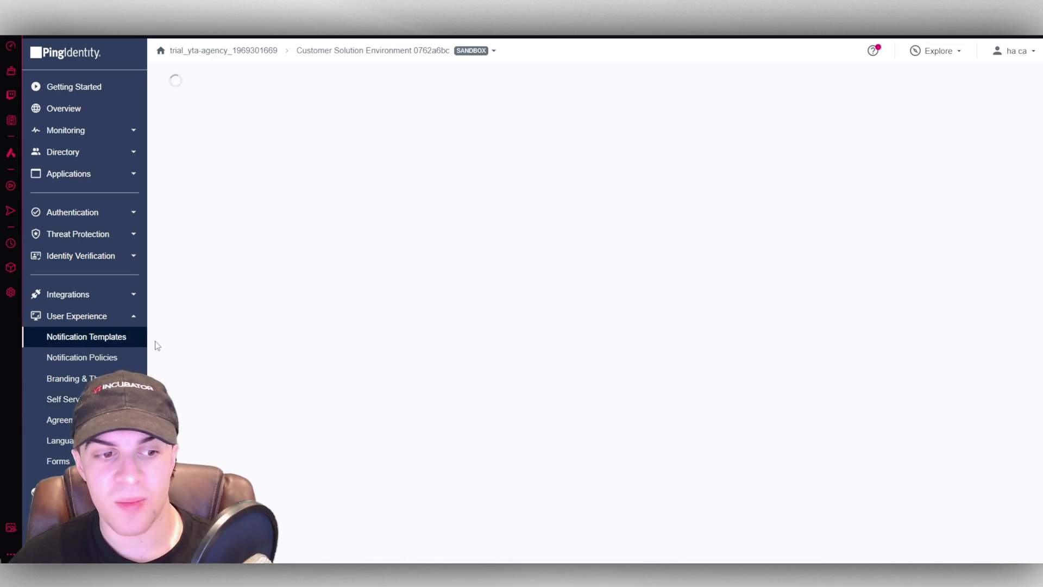
pyautogui.click(112, 358)
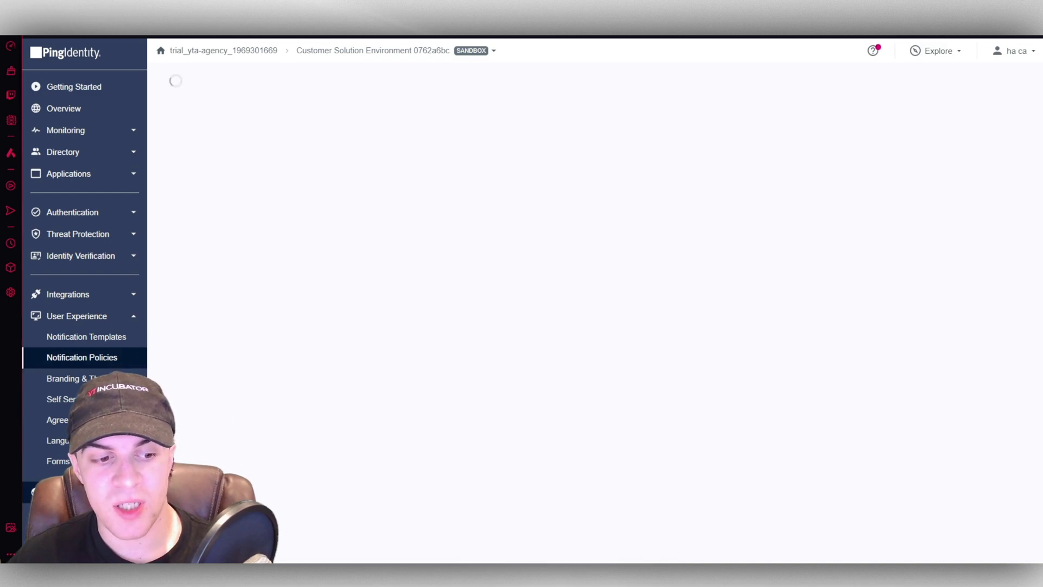
pyautogui.click(81, 315)
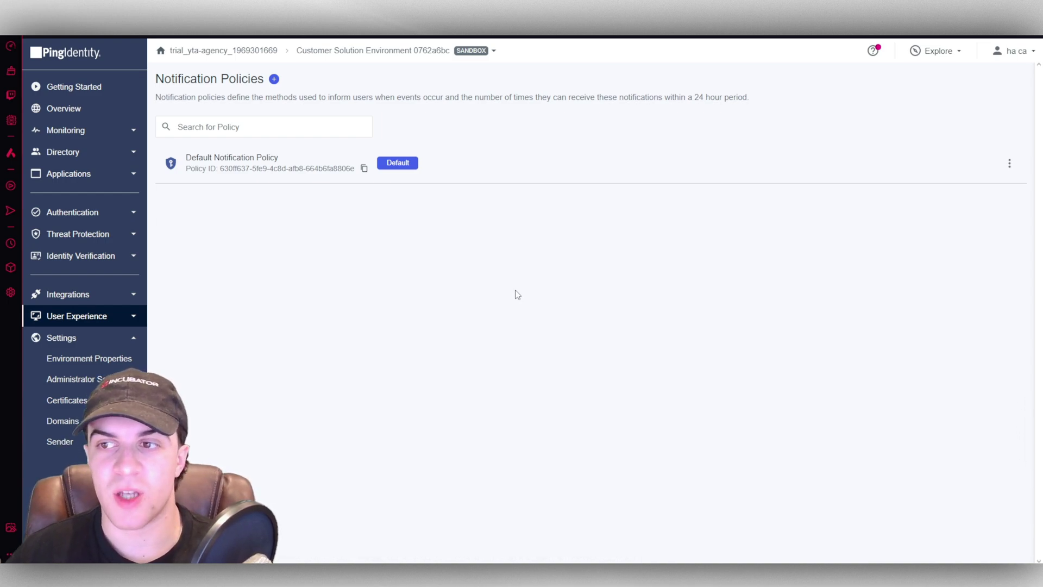
# - Glance at the Authentication monitoring dashboard, then return to the environment Overview dashboard
pyautogui.click(129, 121)
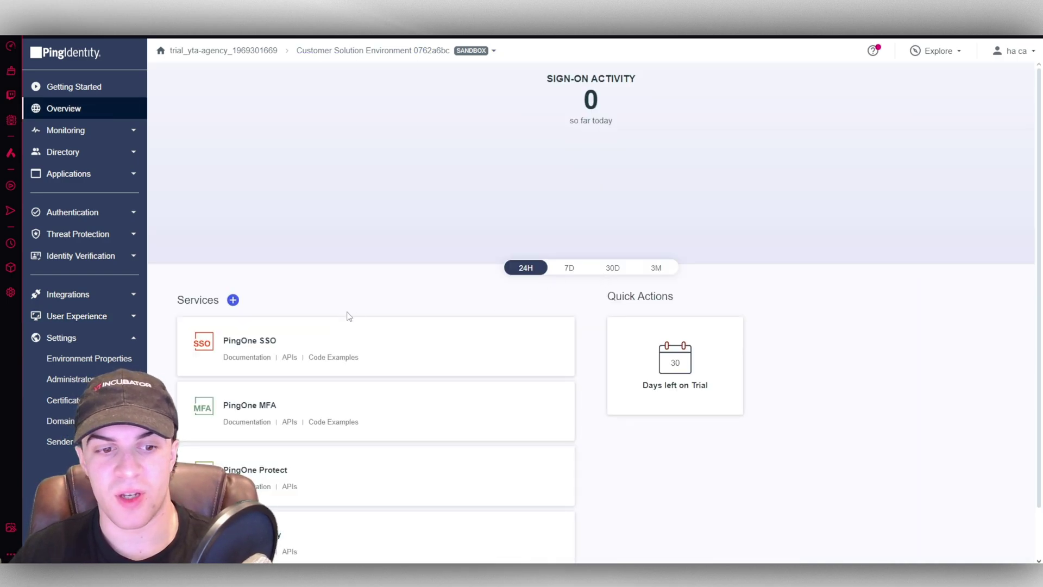
pyautogui.click(249, 342)
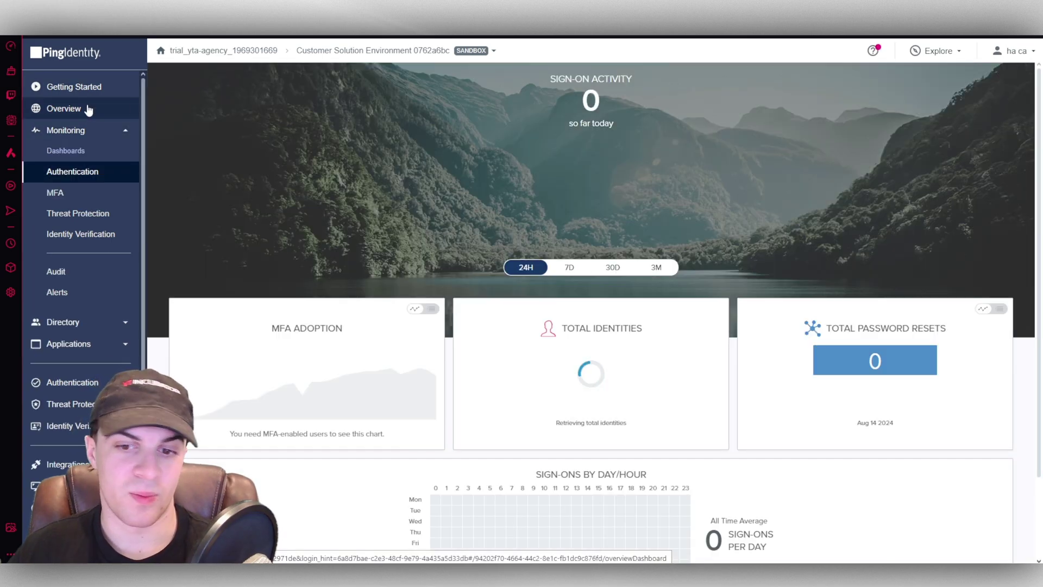
pyautogui.click(87, 108)
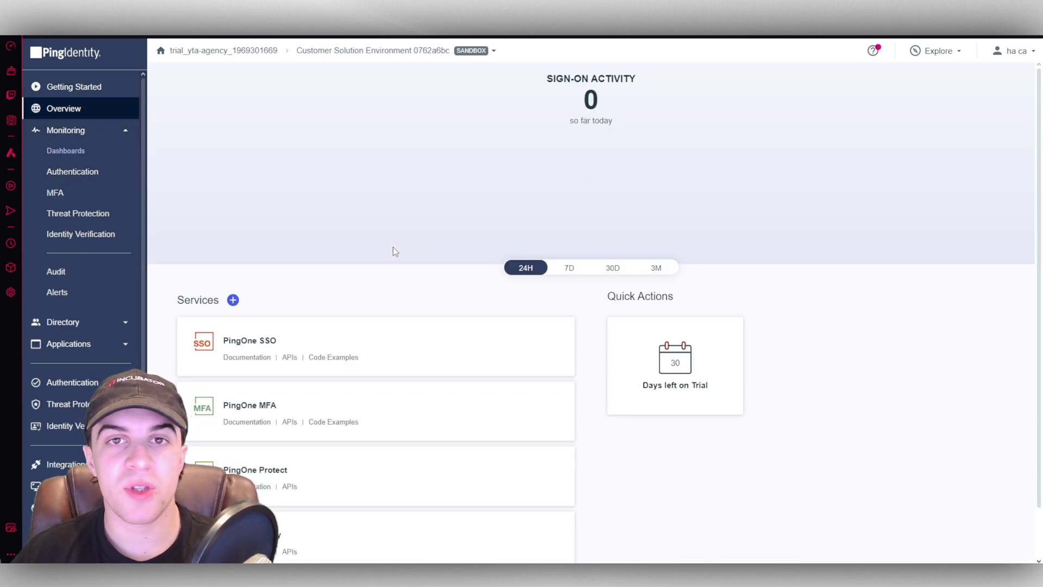